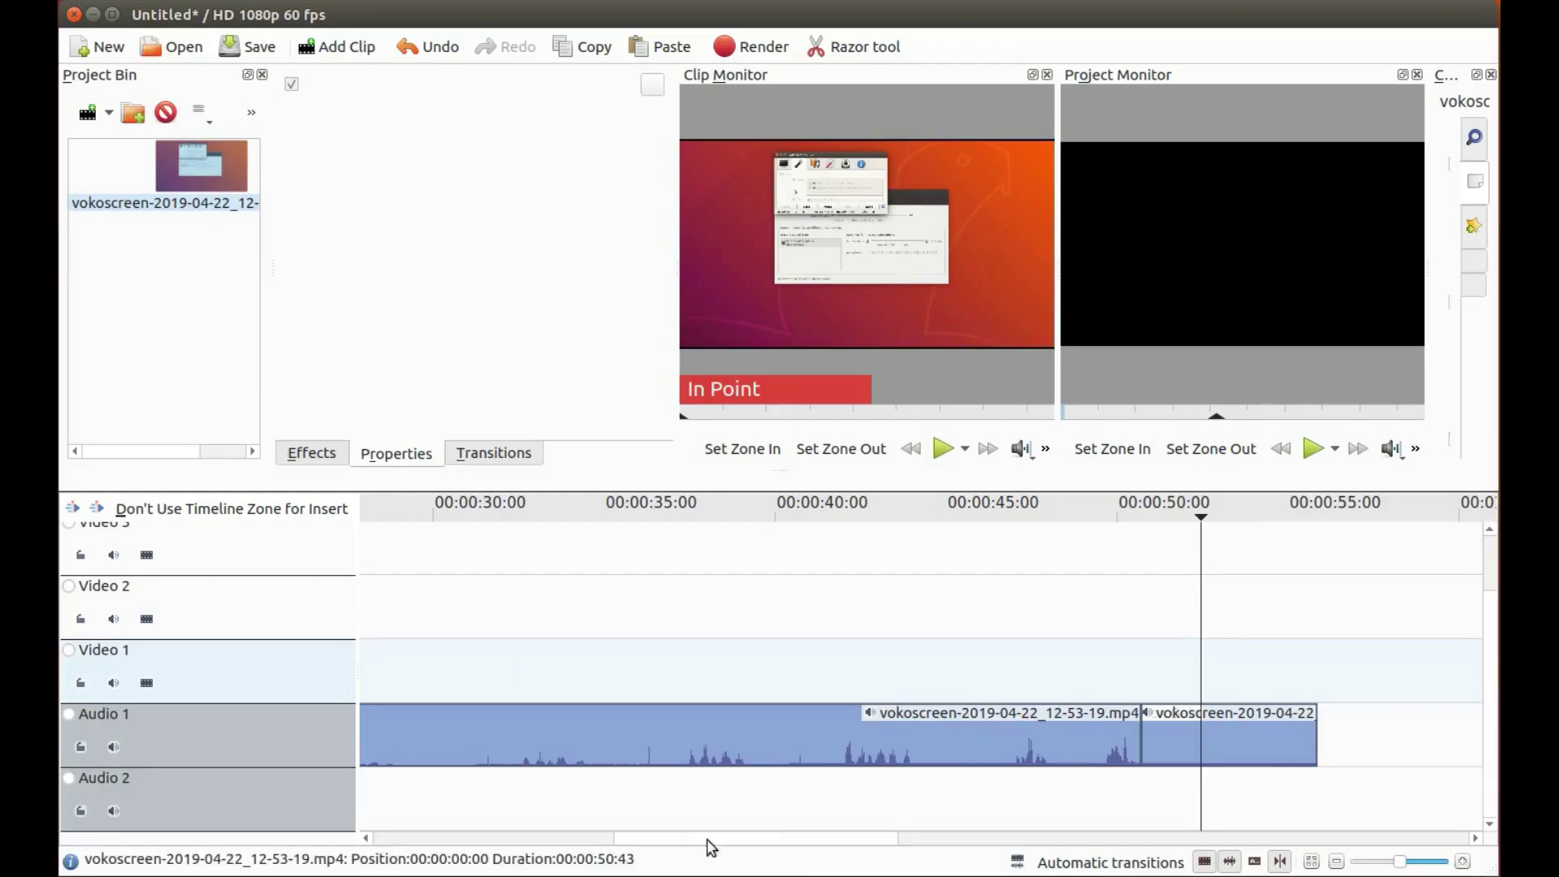
- Slide the Sox Gain clip on Audio 1 to about 1:06, leaving a gap after the blue clips
drag(766, 838, 880, 838)
drag(1371, 746, 904, 767)
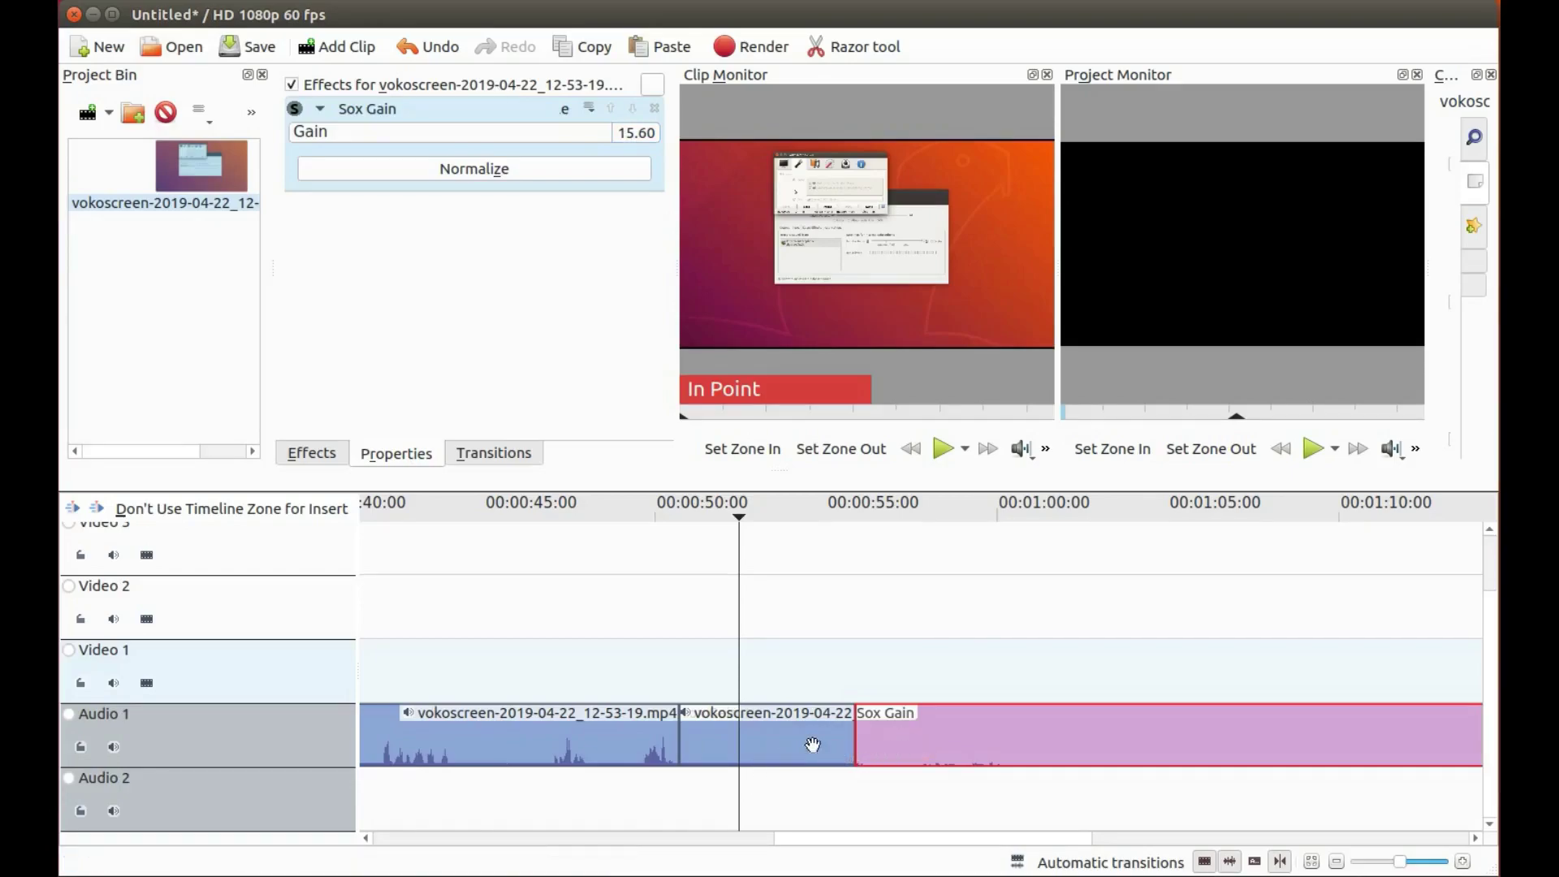
drag(920, 741, 1324, 746)
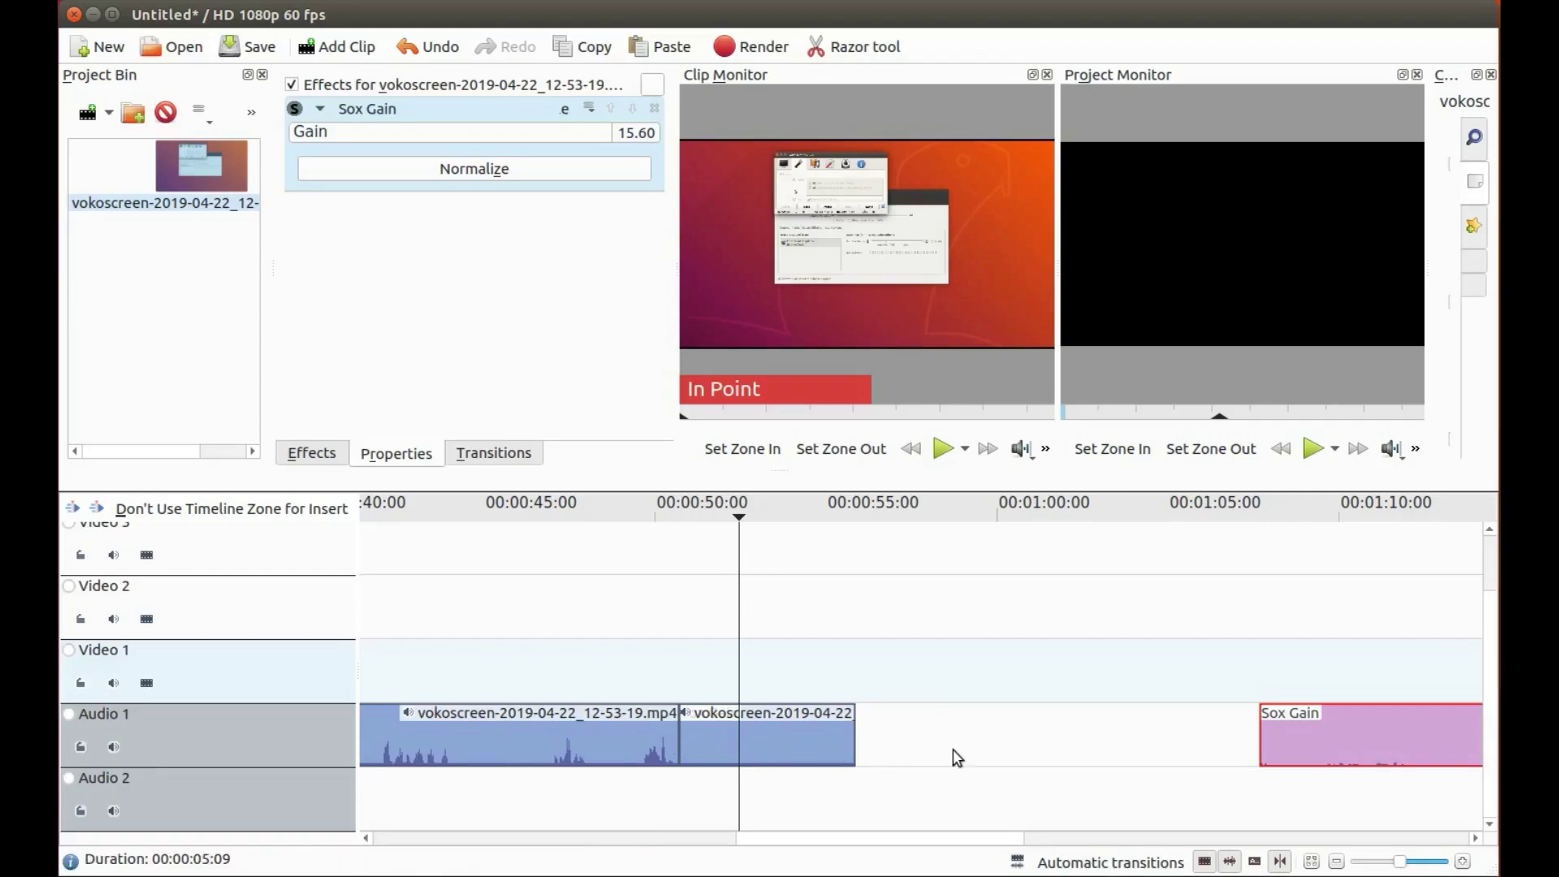
- Copy the second audio clip, paste it into the gap, and butt it against the original at 00:00:55
right_click(759, 743)
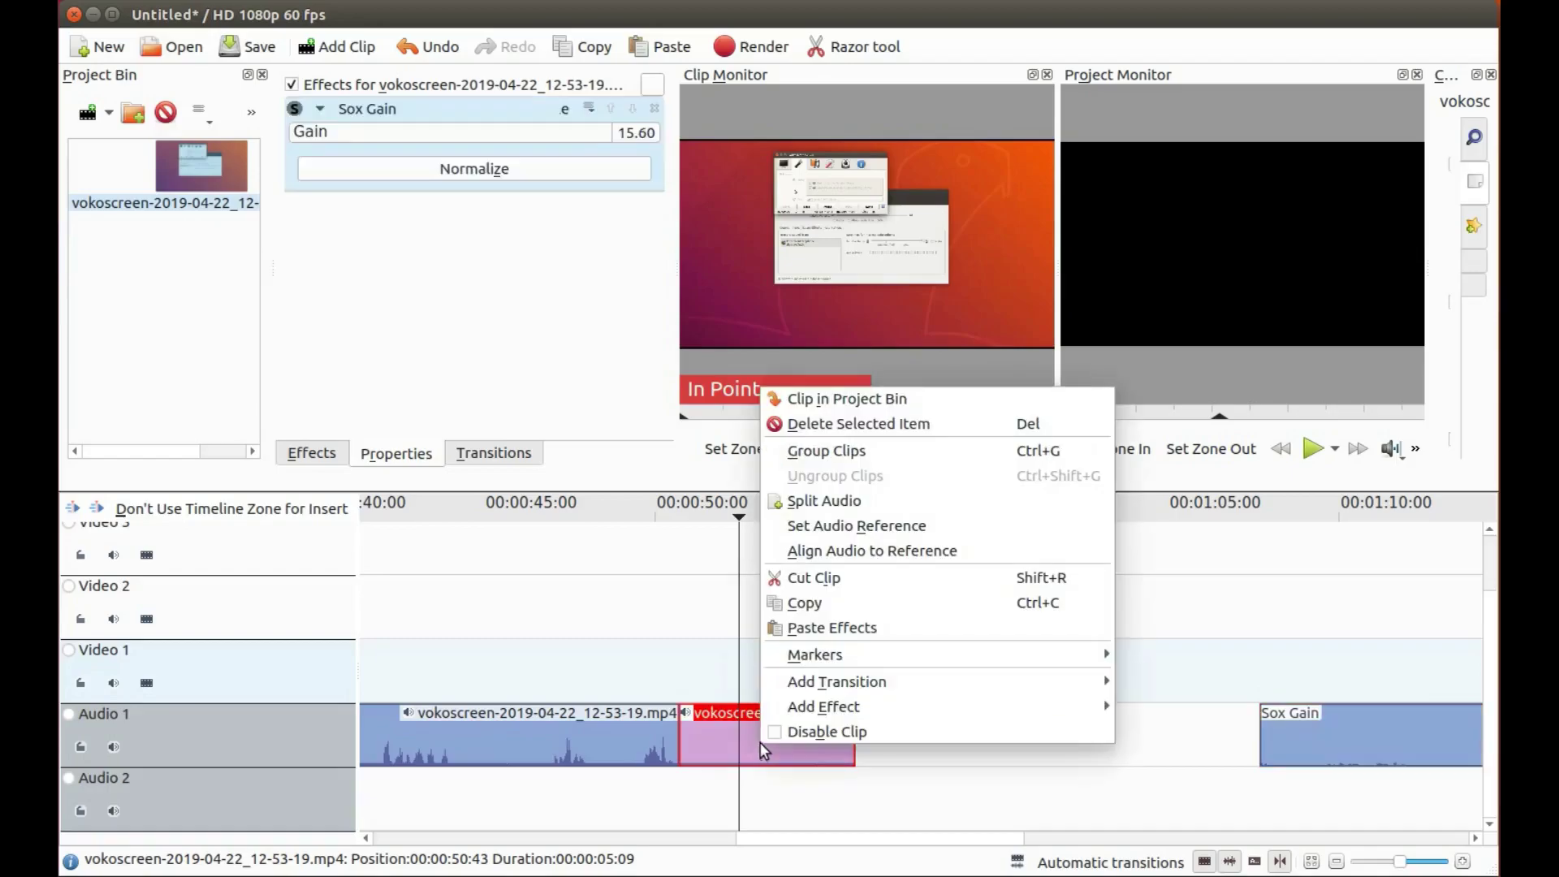
click(812, 605)
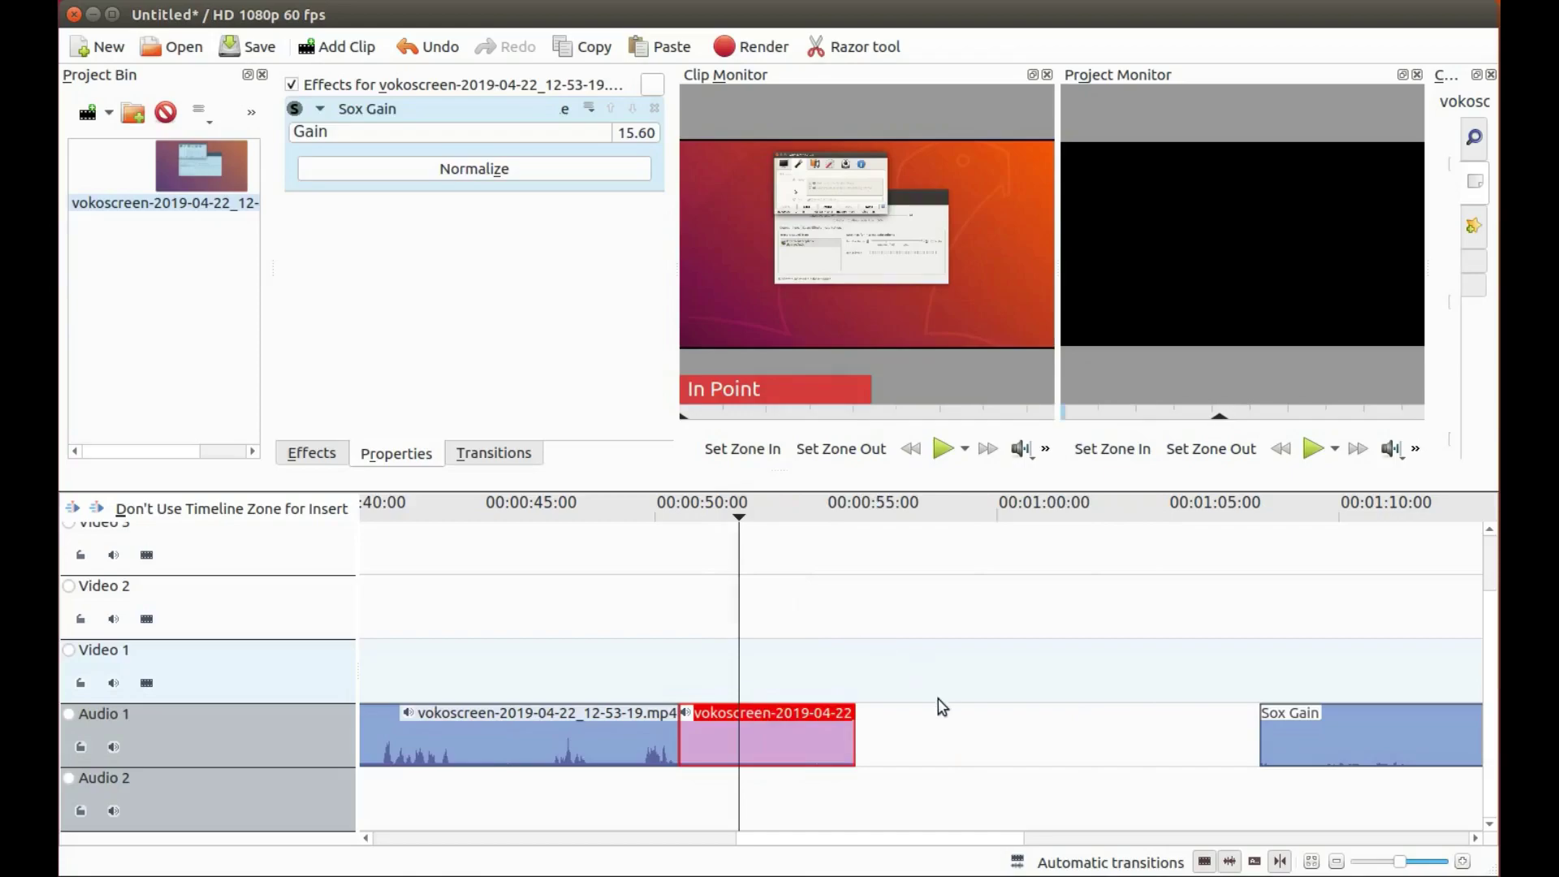
click(1004, 735)
right_click(1003, 734)
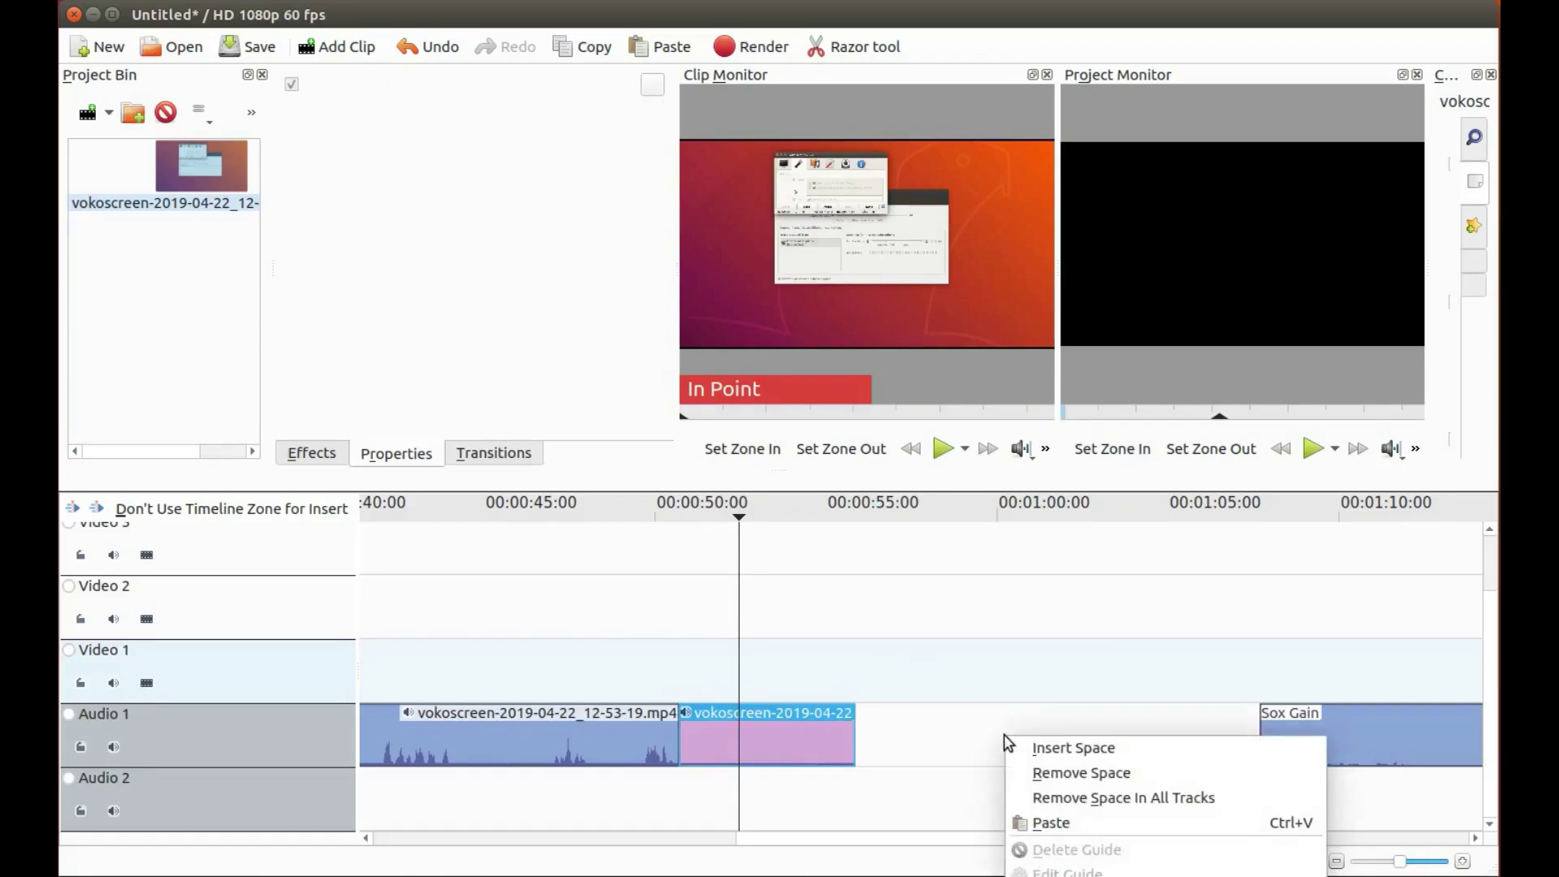
click(1041, 823)
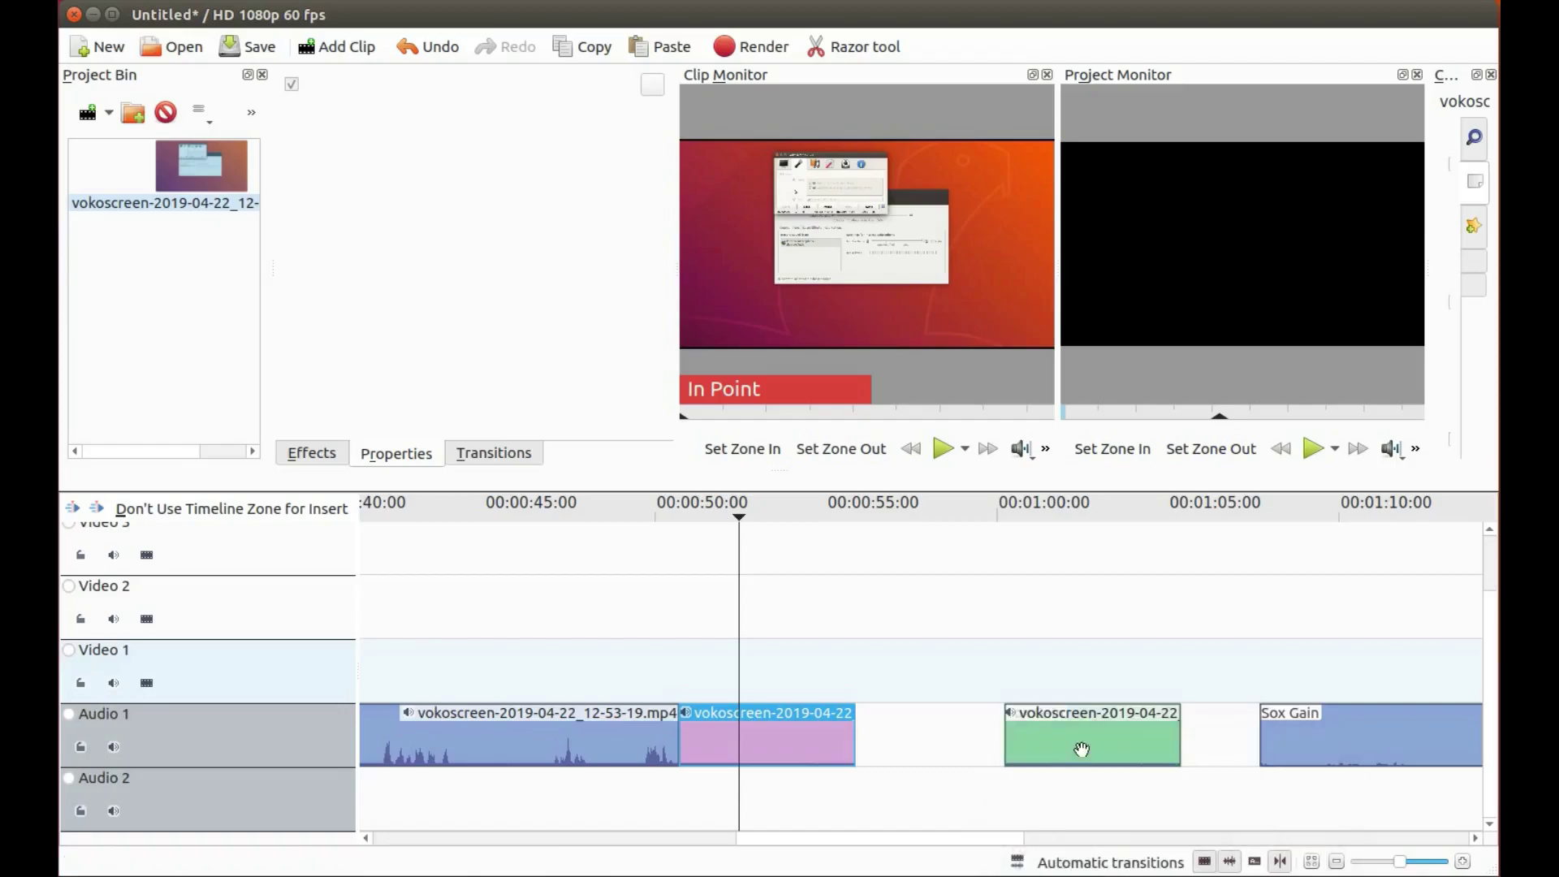
drag(1085, 742, 920, 750)
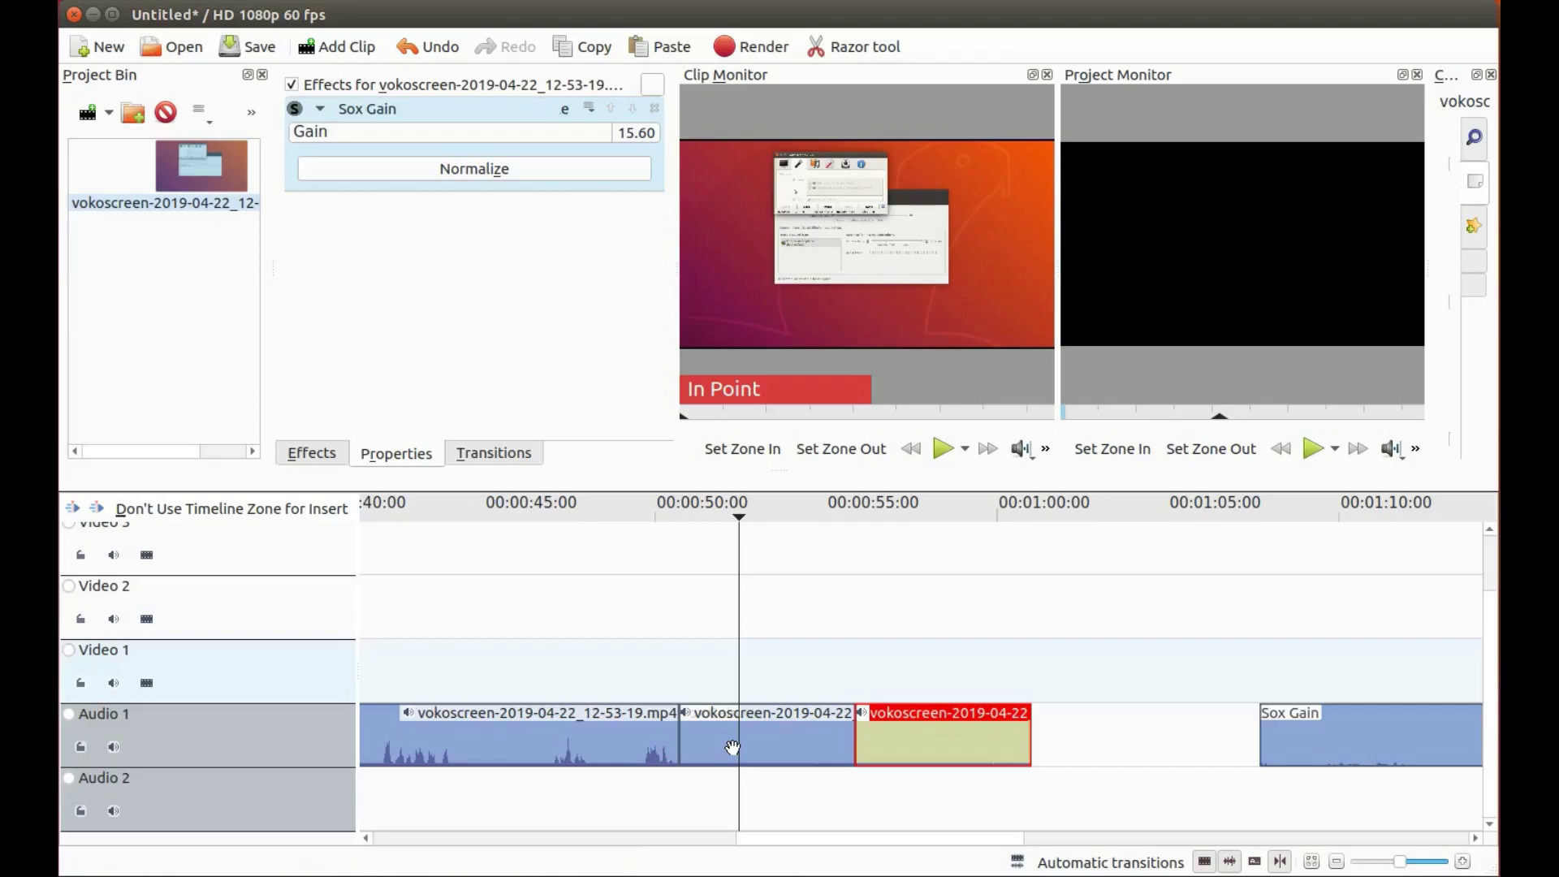
- Drag the Sox Gain clip left until it snaps to the pasted clip's end
click(1399, 739)
drag(1399, 739, 1131, 751)
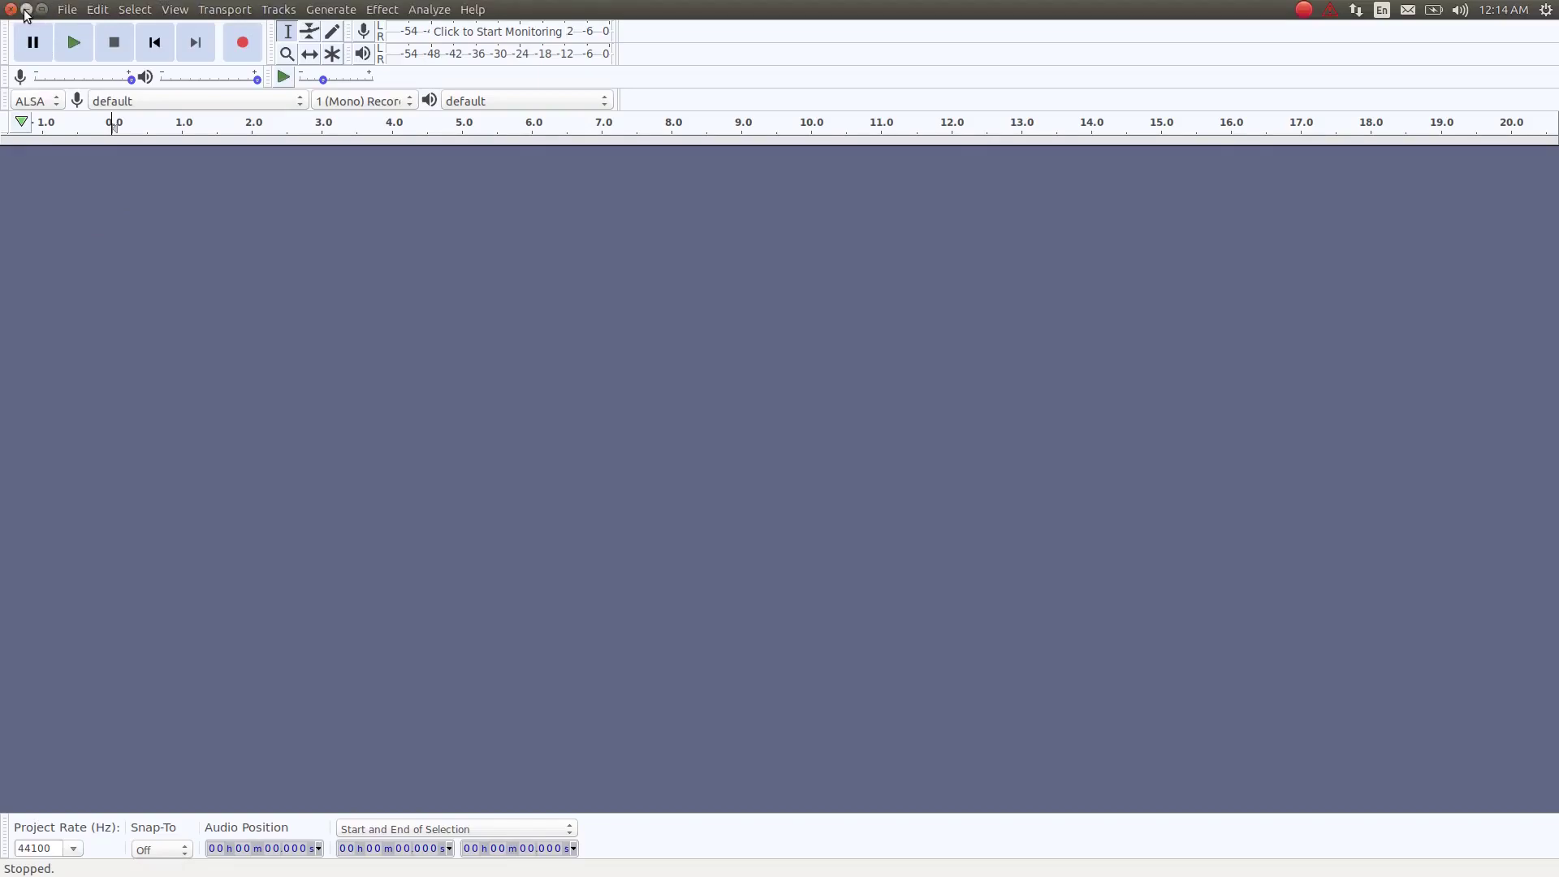
- Open Au Test .mp4 from the kdenlive folder in the home directory
click(68, 10)
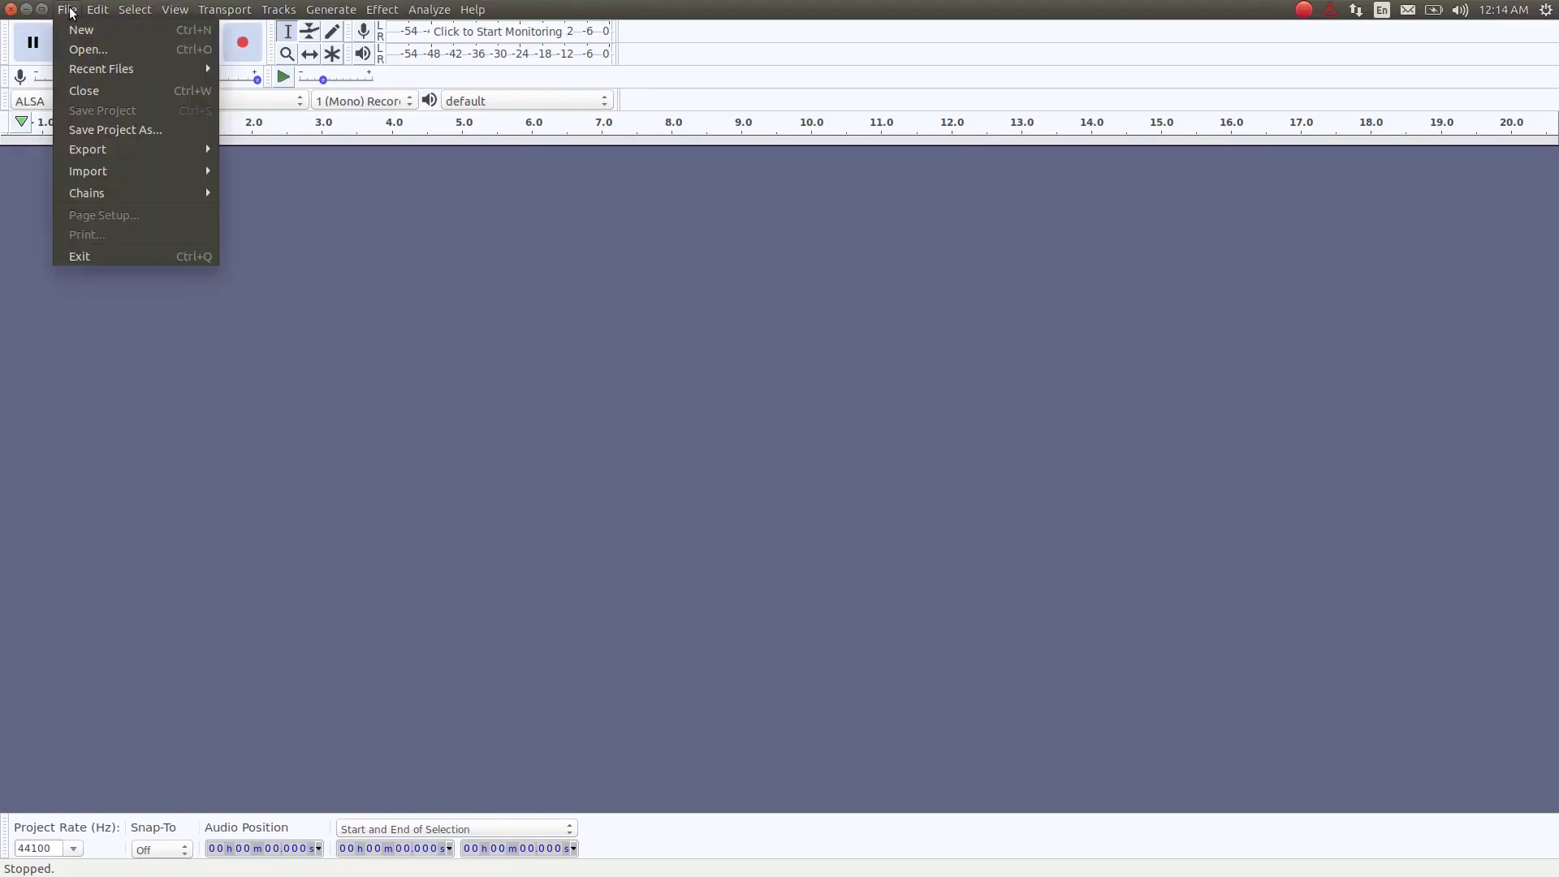
click(84, 52)
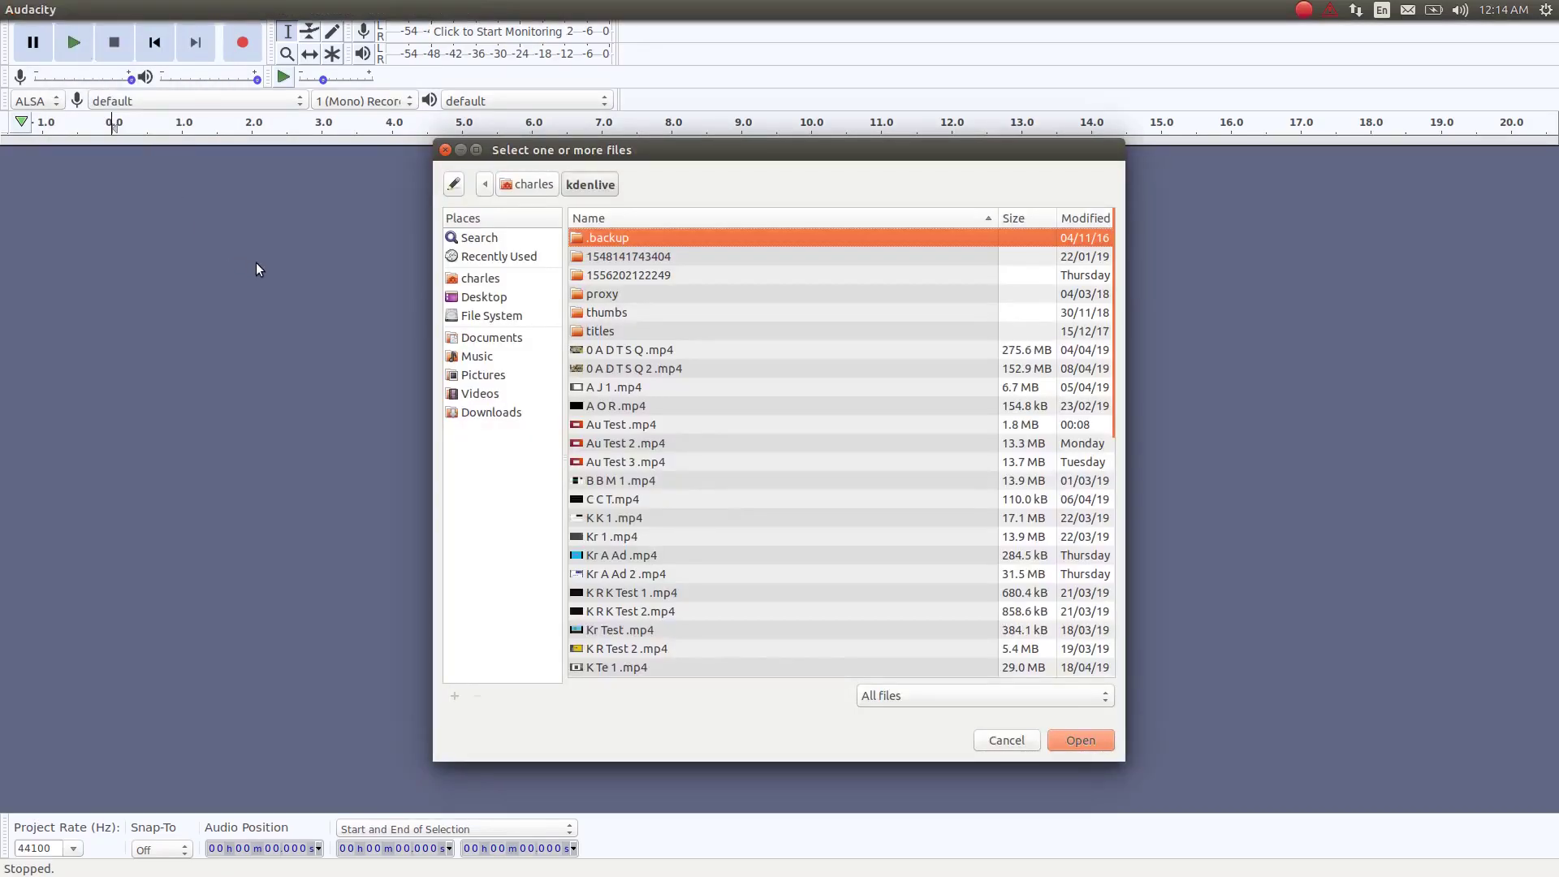
click(473, 280)
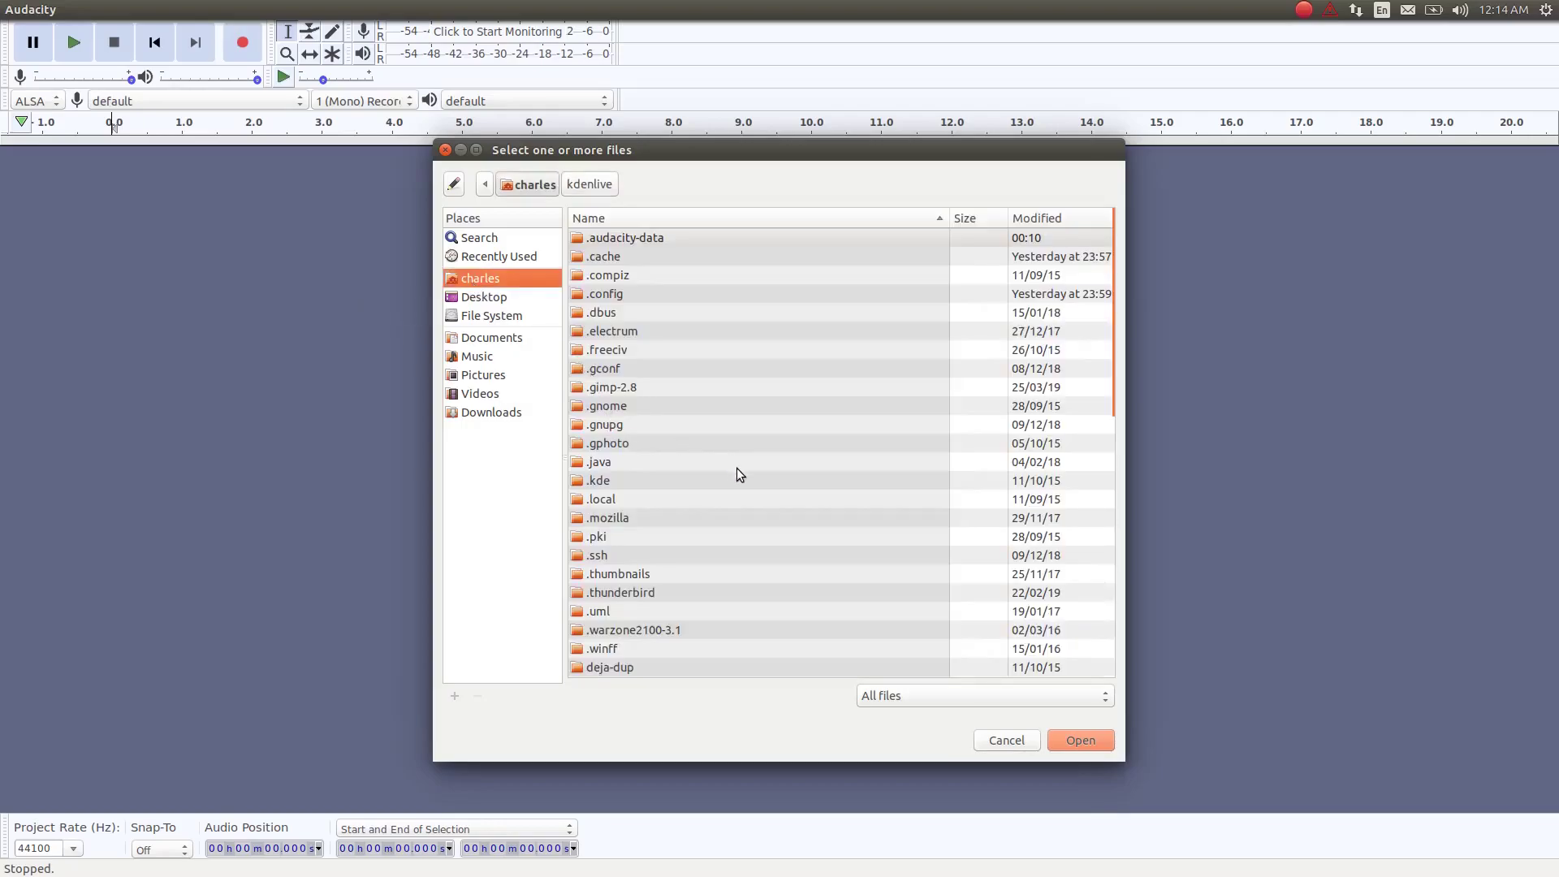
scroll(742, 495, down, 1)
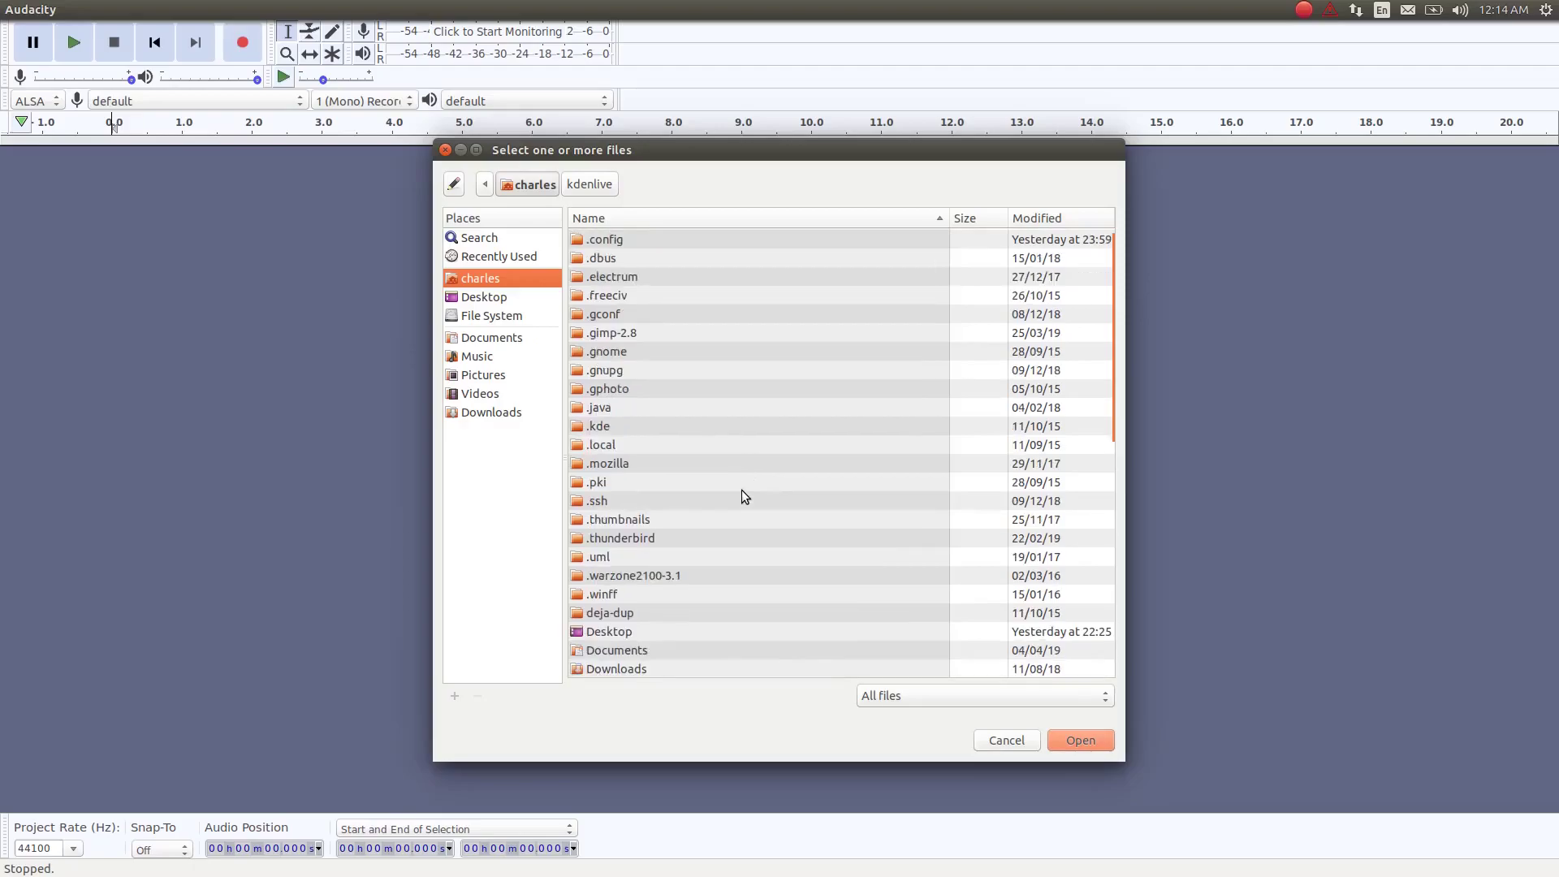
scroll(745, 495, down, 1)
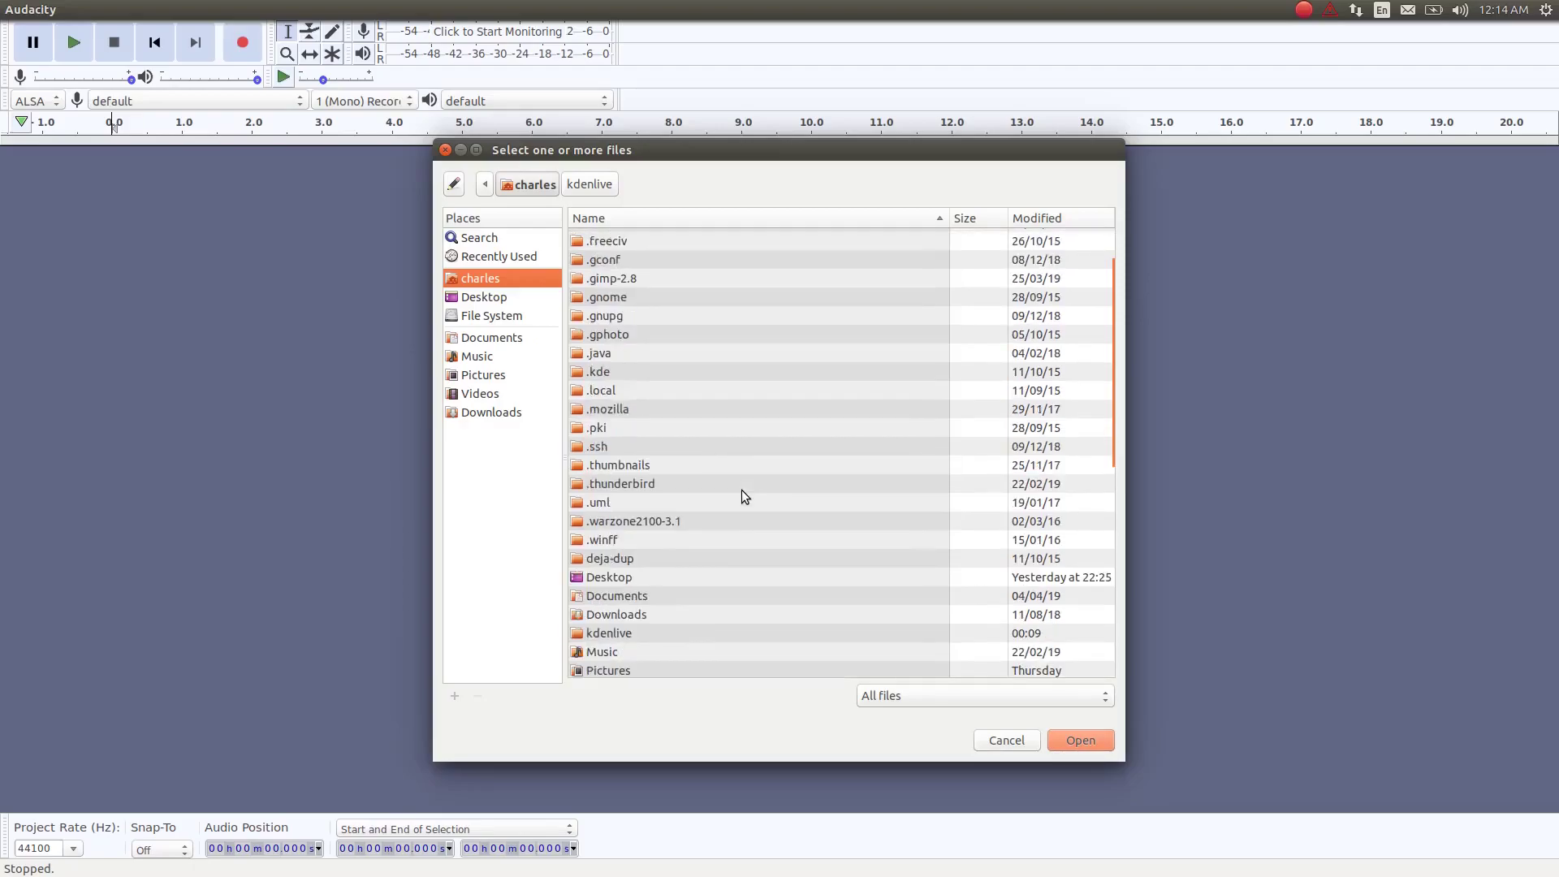
double_click(621, 633)
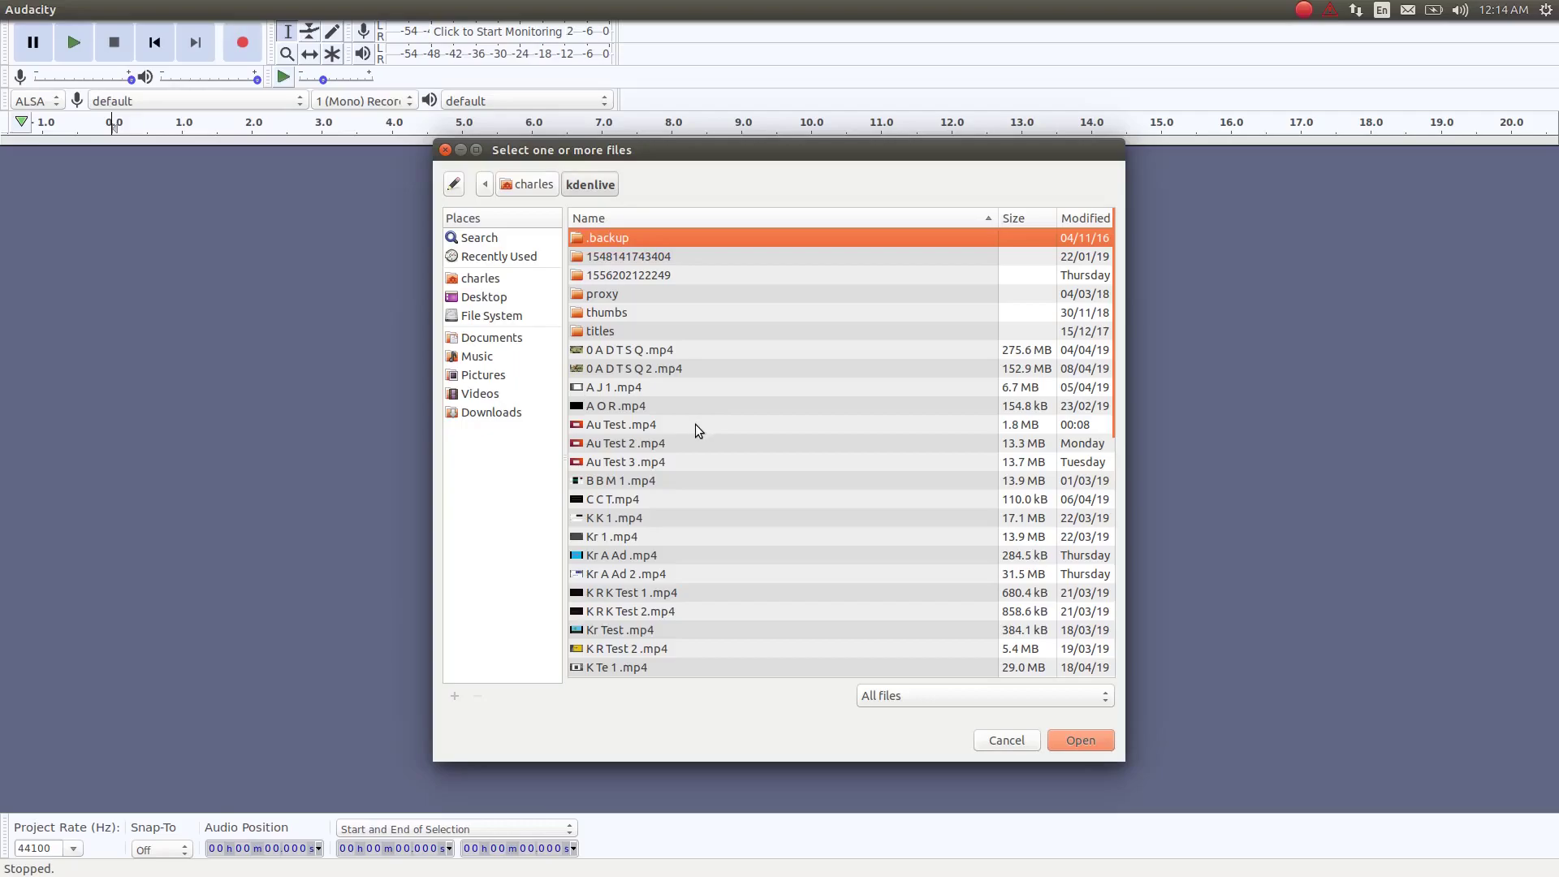
click(650, 430)
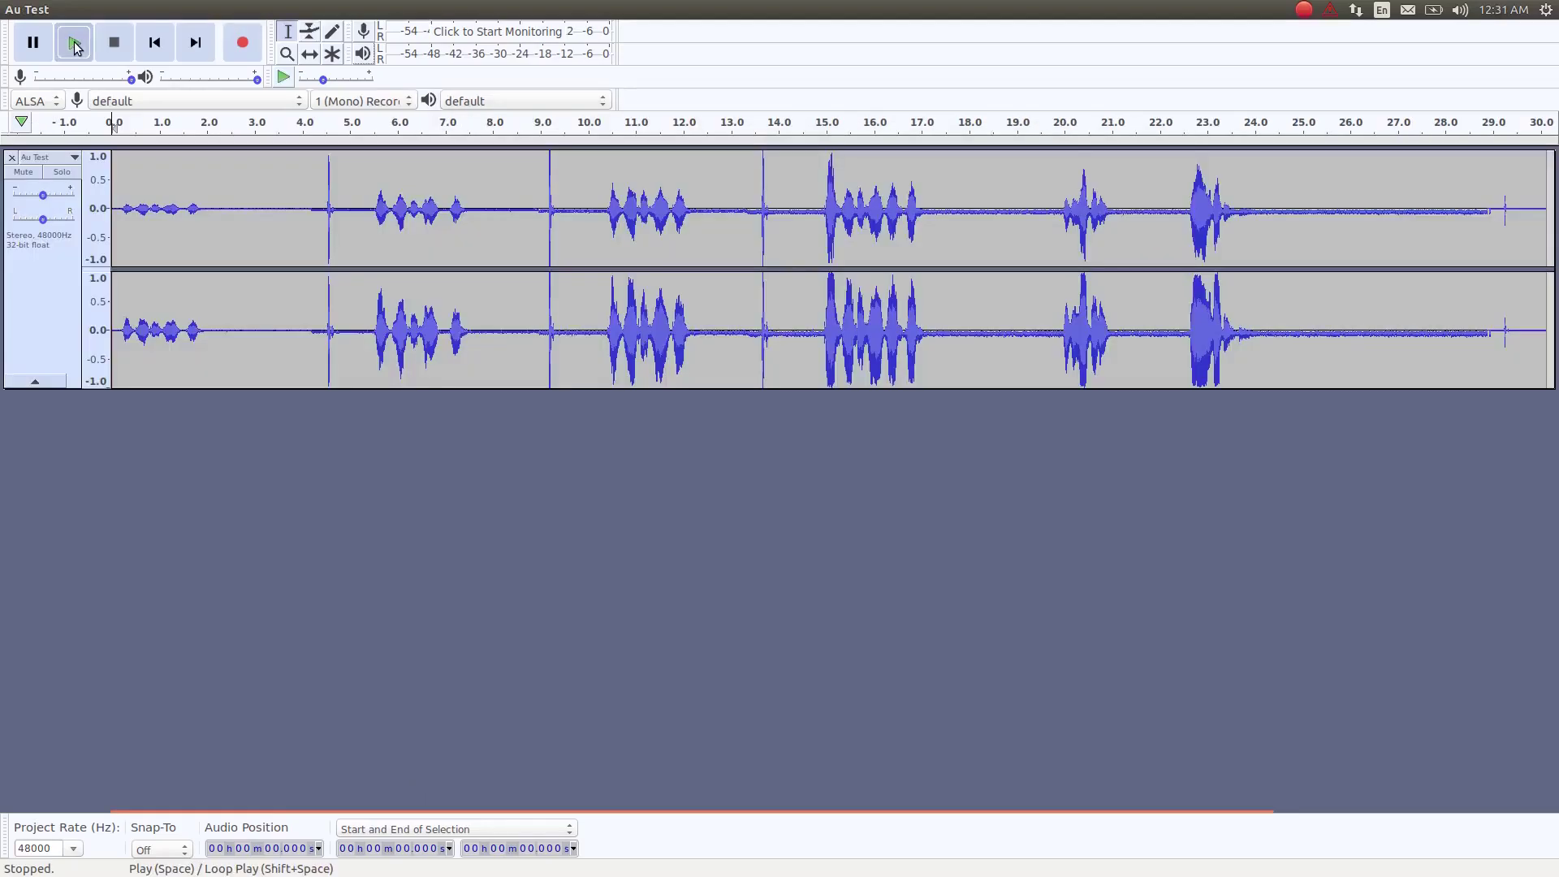
click(74, 44)
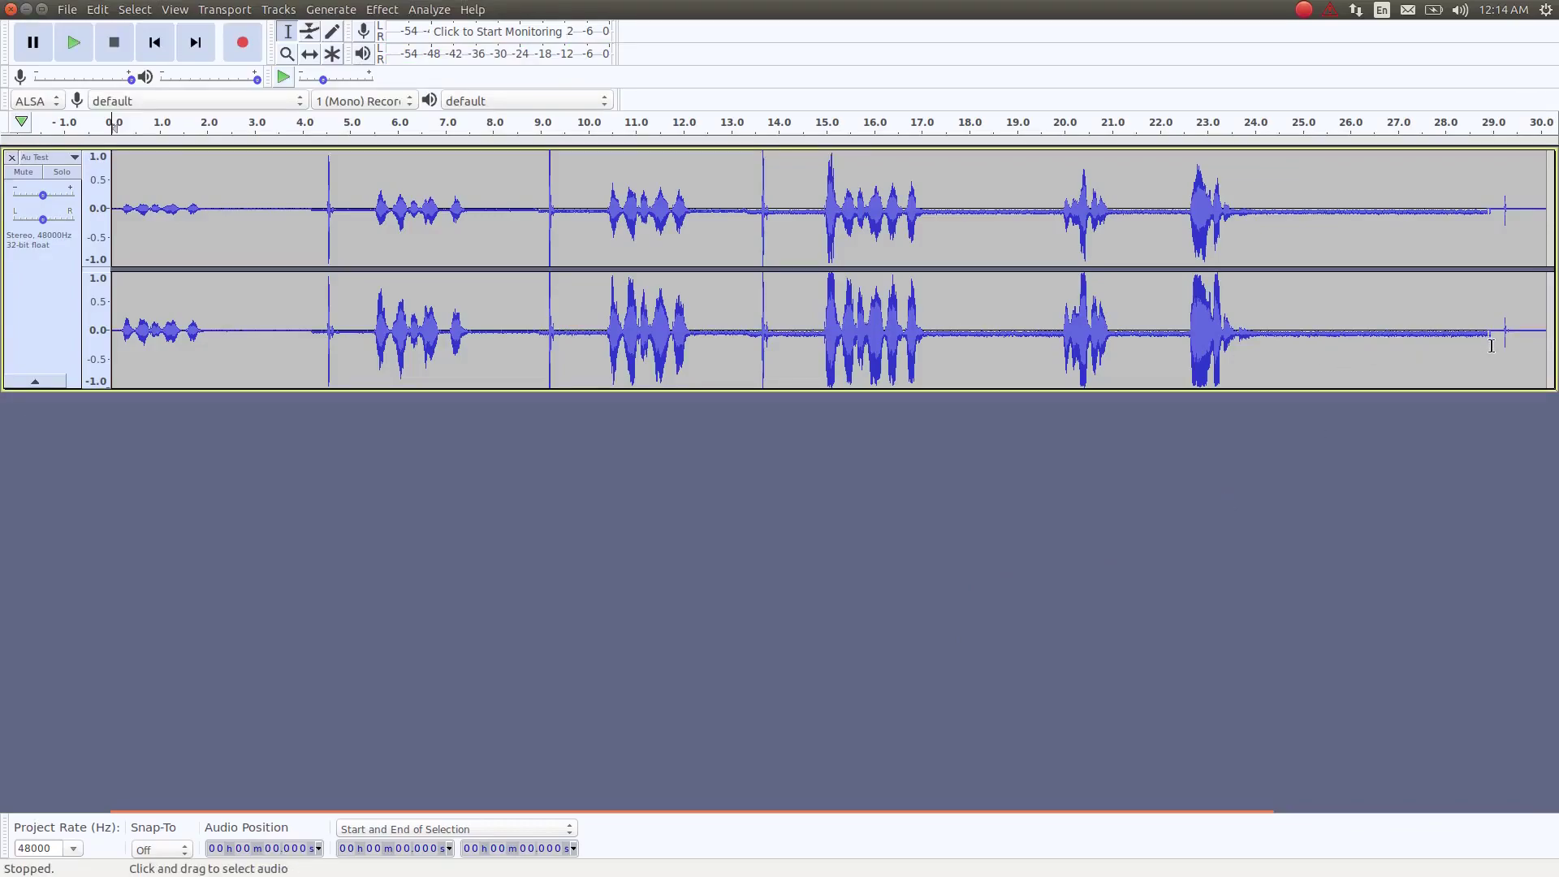
- Select the quiet stretch from 24.0 to 28.9 seconds and capture it as the Noise Reduction profile
drag(1255, 346, 1485, 348)
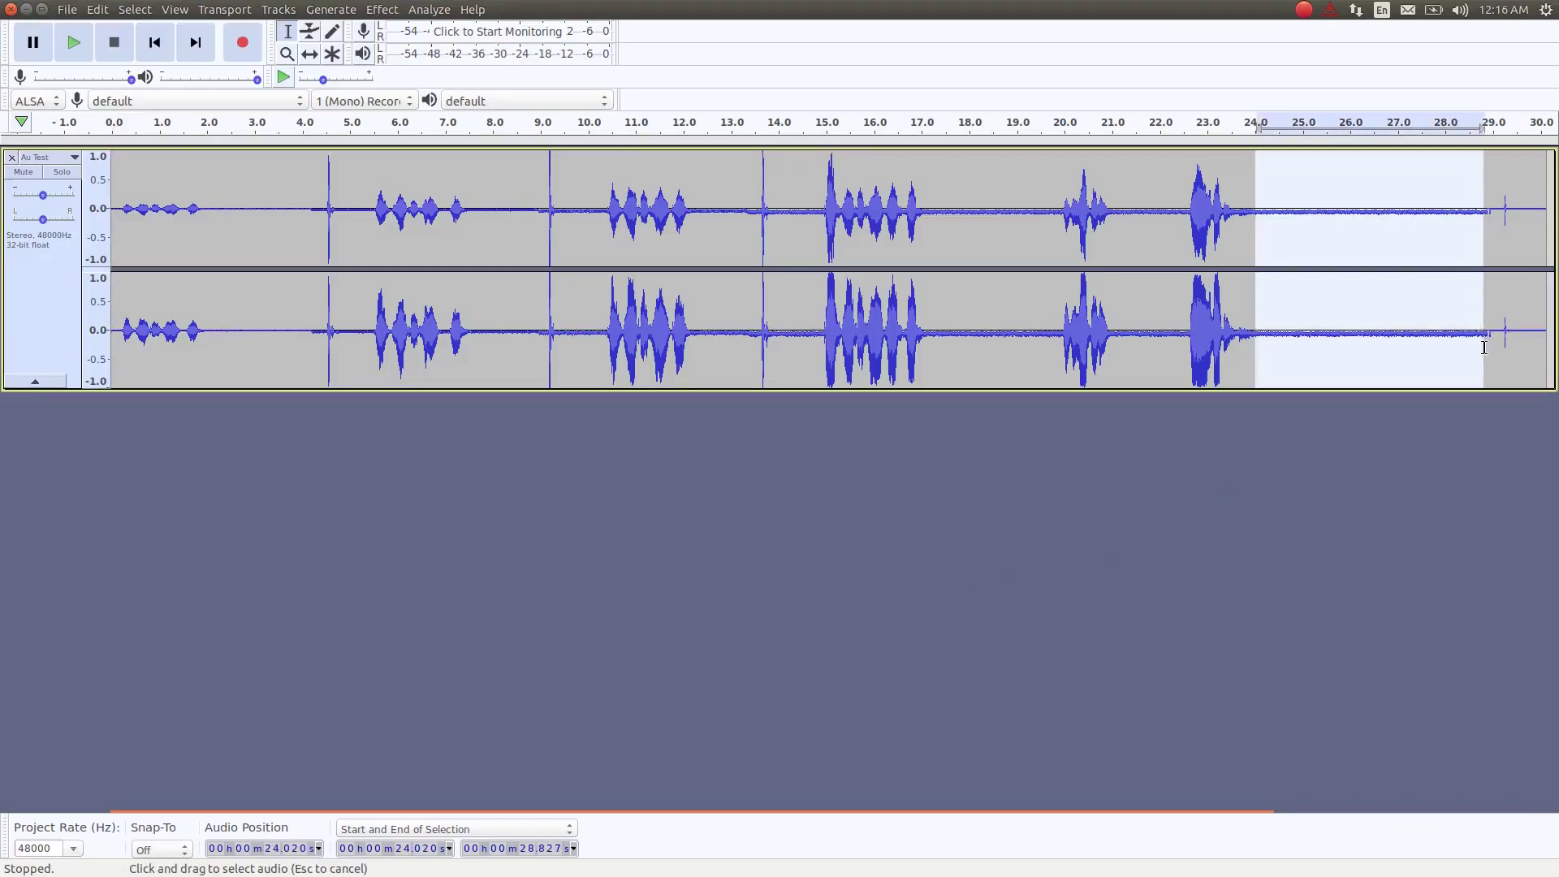
click(381, 9)
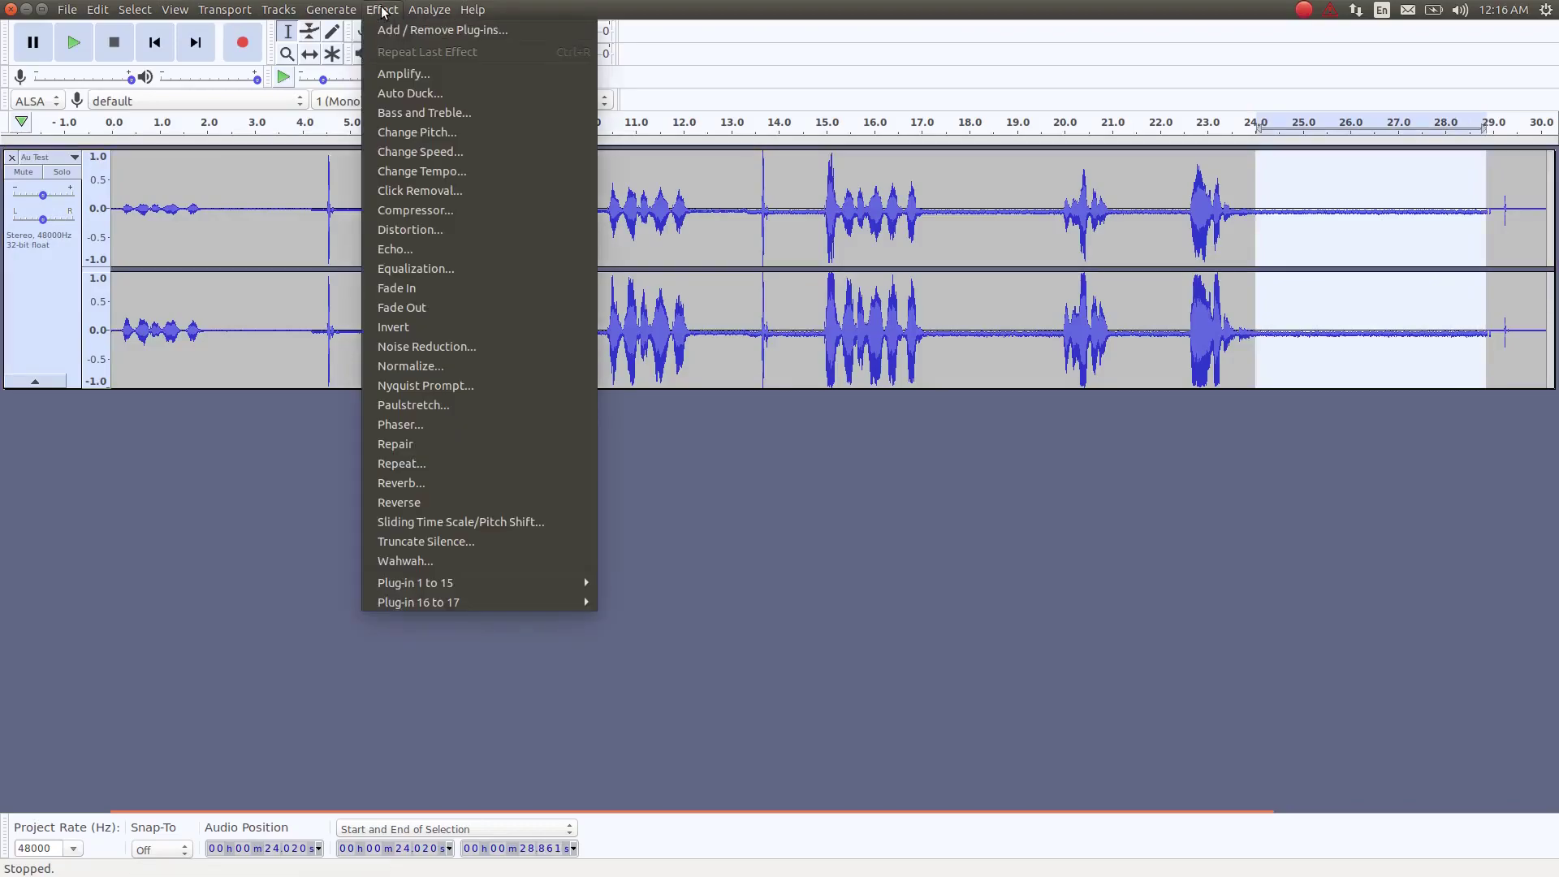
click(452, 348)
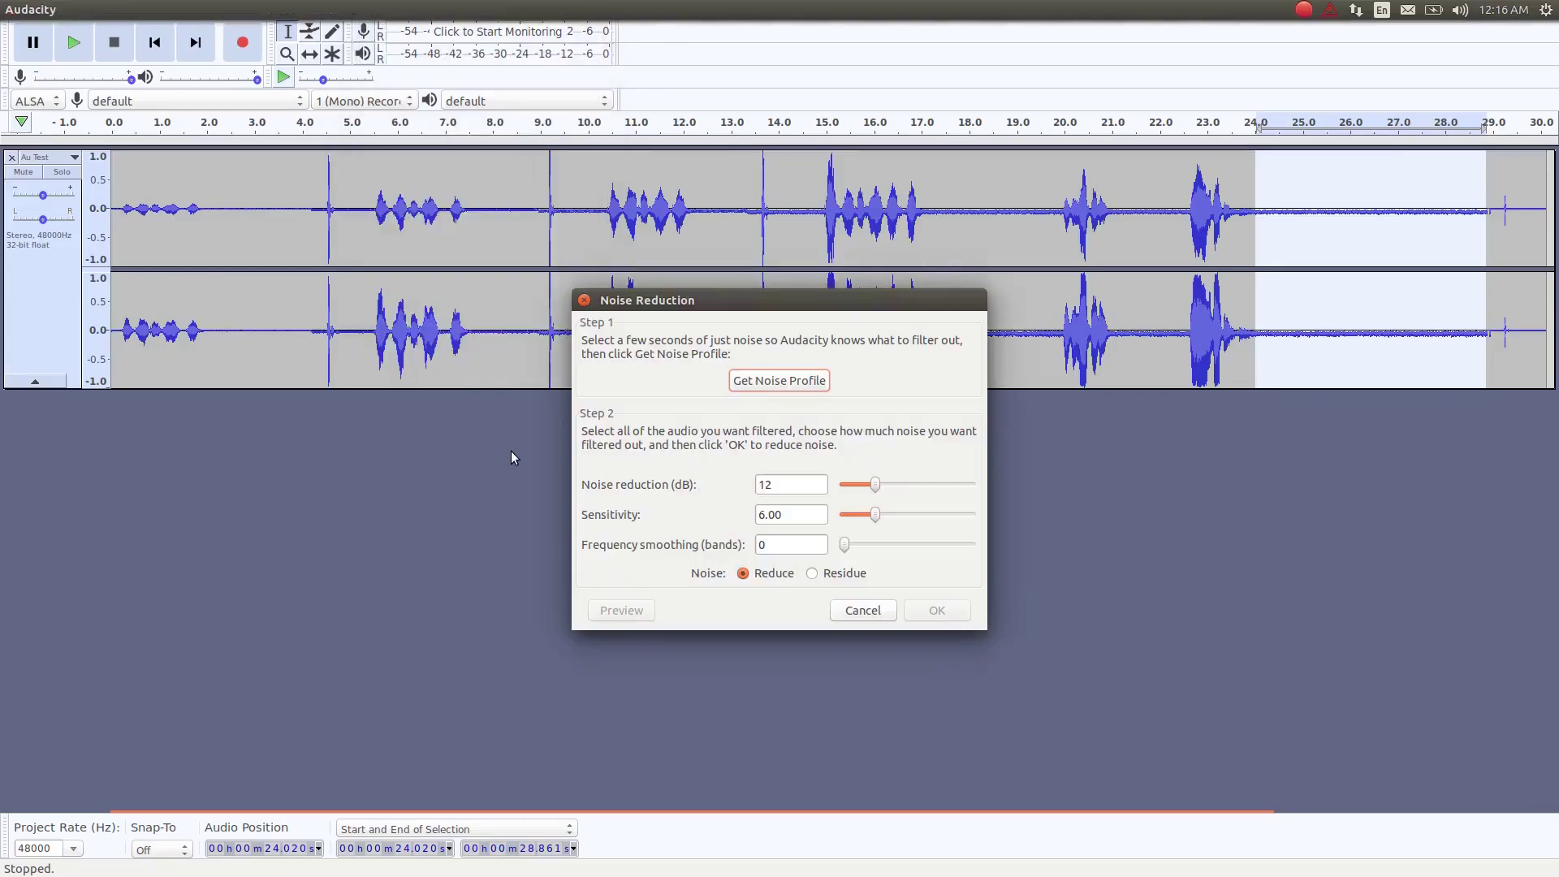
click(793, 382)
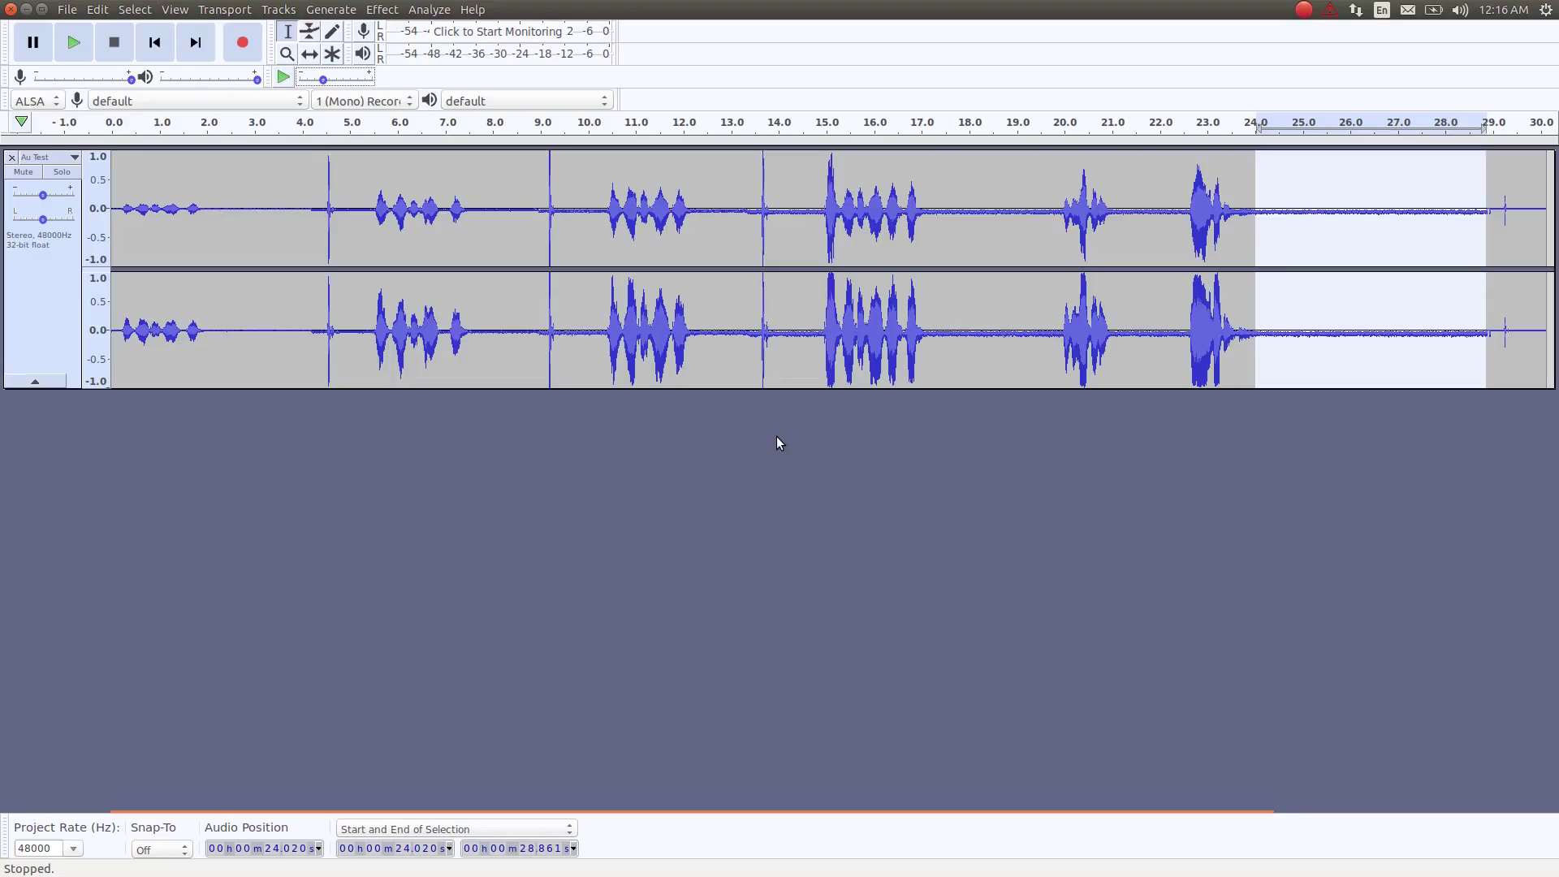
- Stop playback, select the entire recording with Ctrl+A, and apply Noise Reduction to it
key(space)
key(ctrl+a)
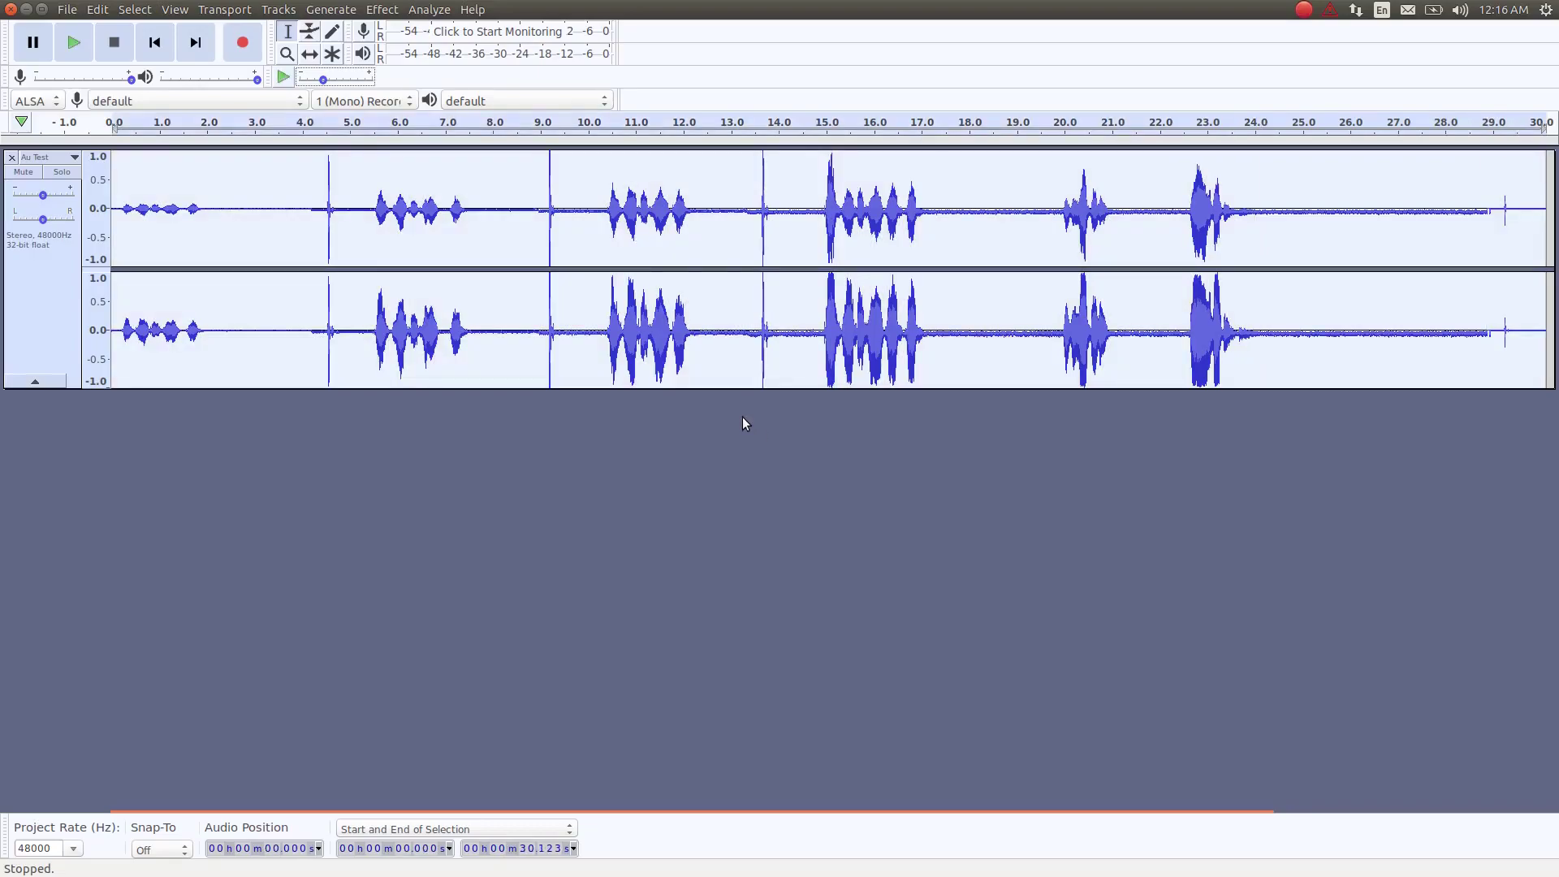
click(388, 11)
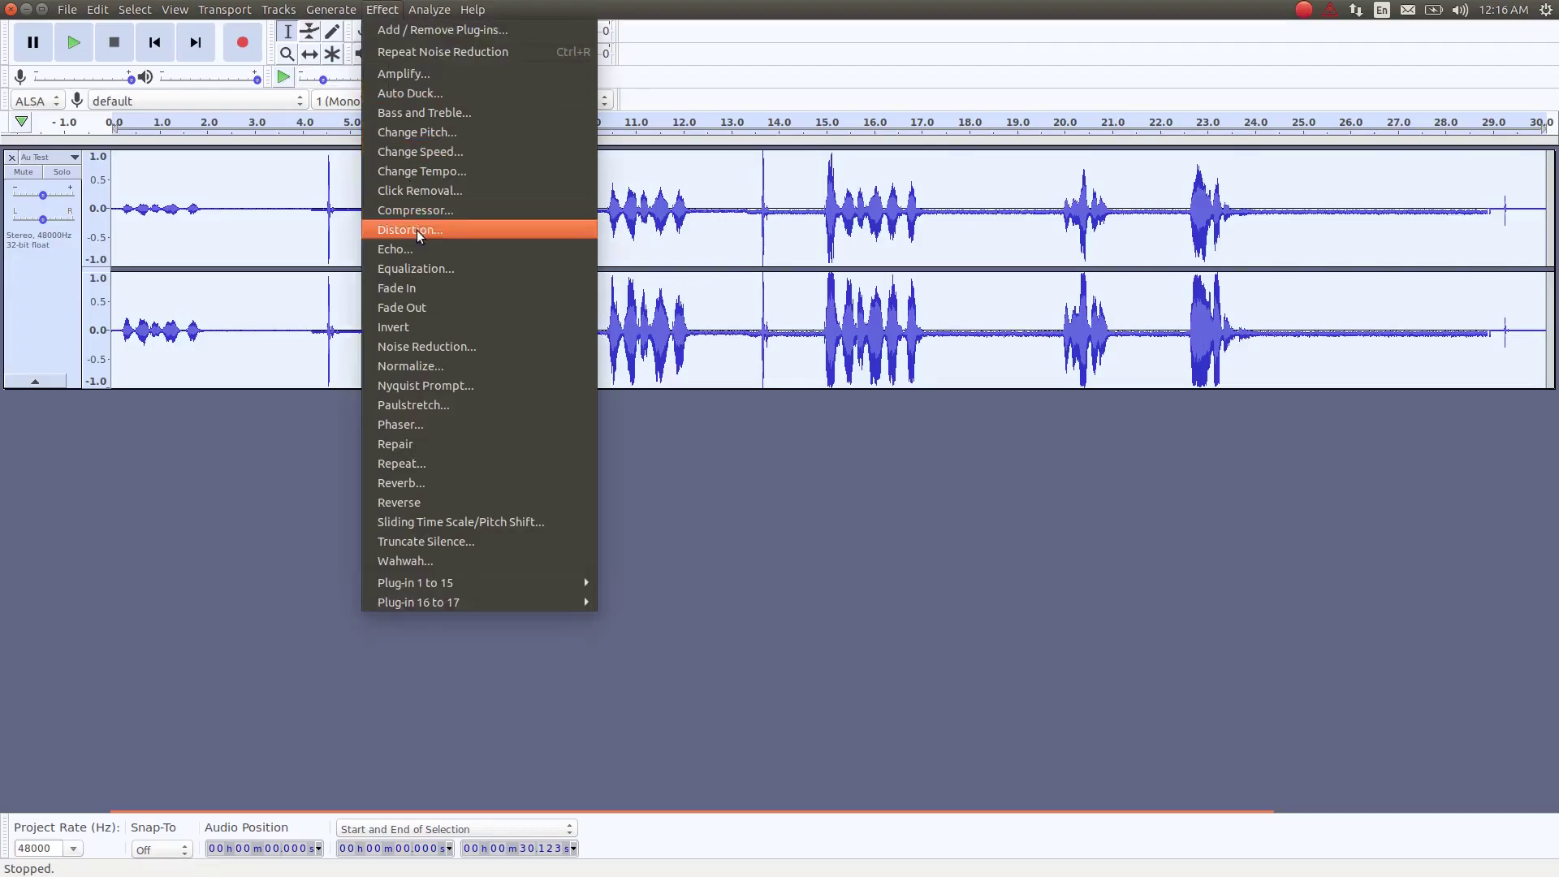
click(437, 351)
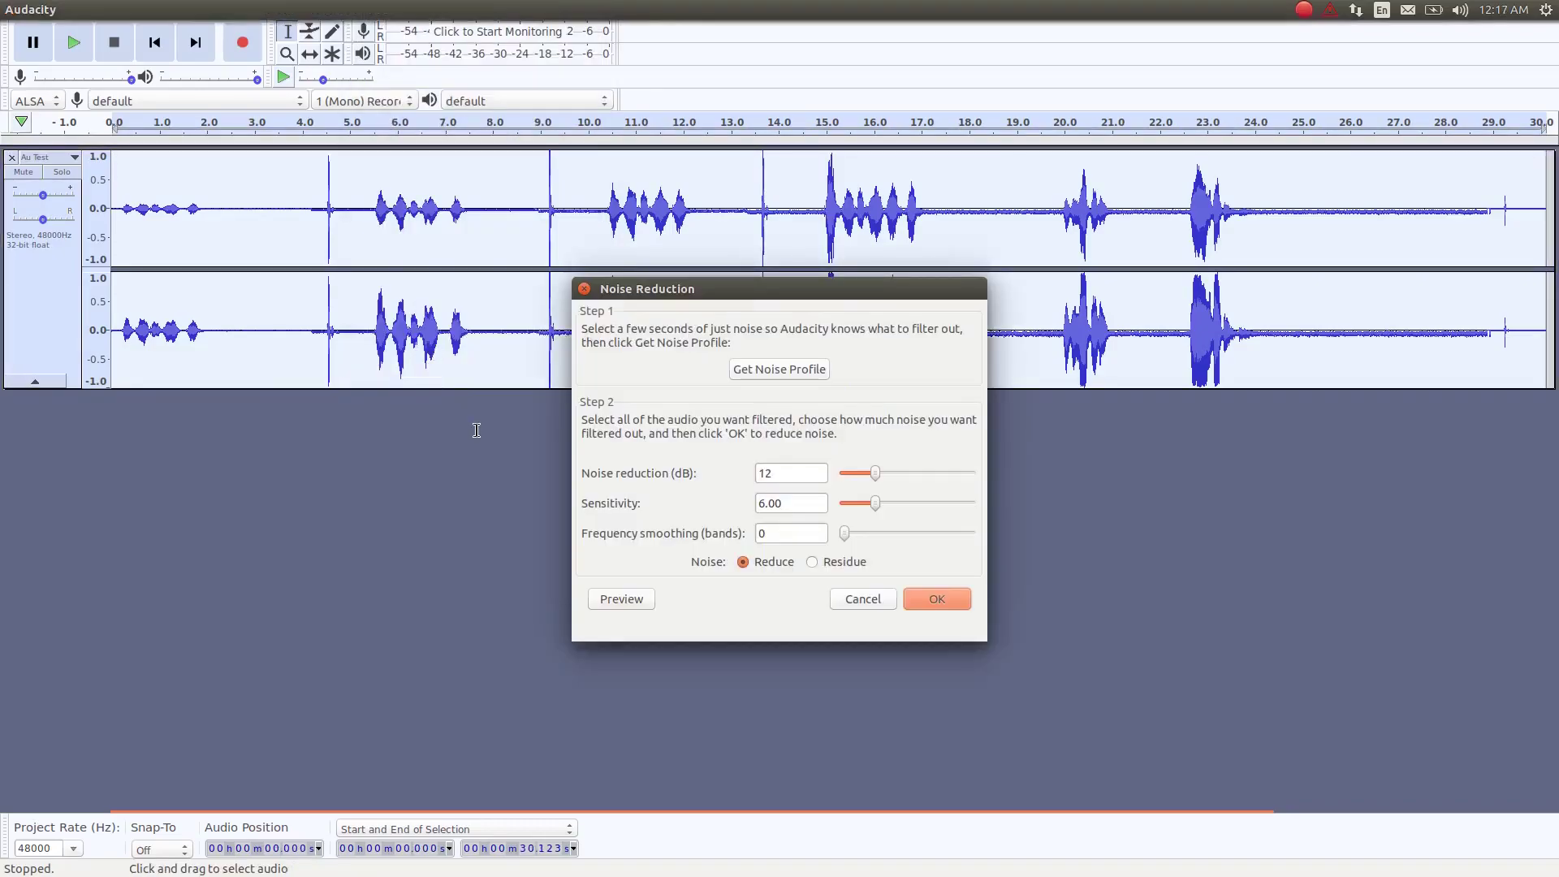
click(937, 598)
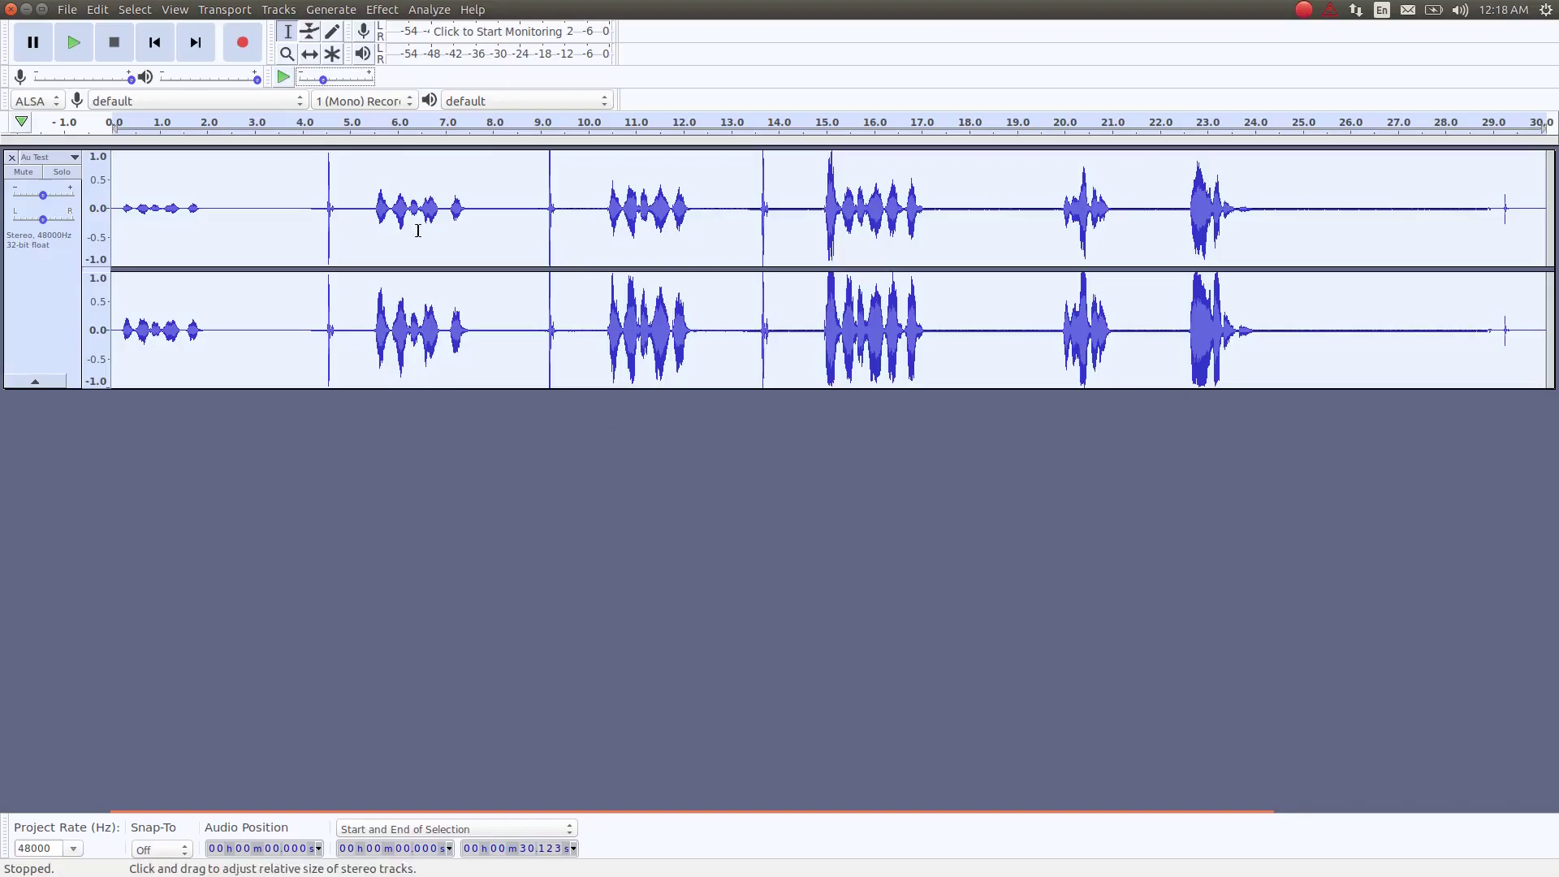
- Apply Noise Reduction (12 dB, sensitivity 6.00, smoothing 0) to the whole track twice more
click(389, 12)
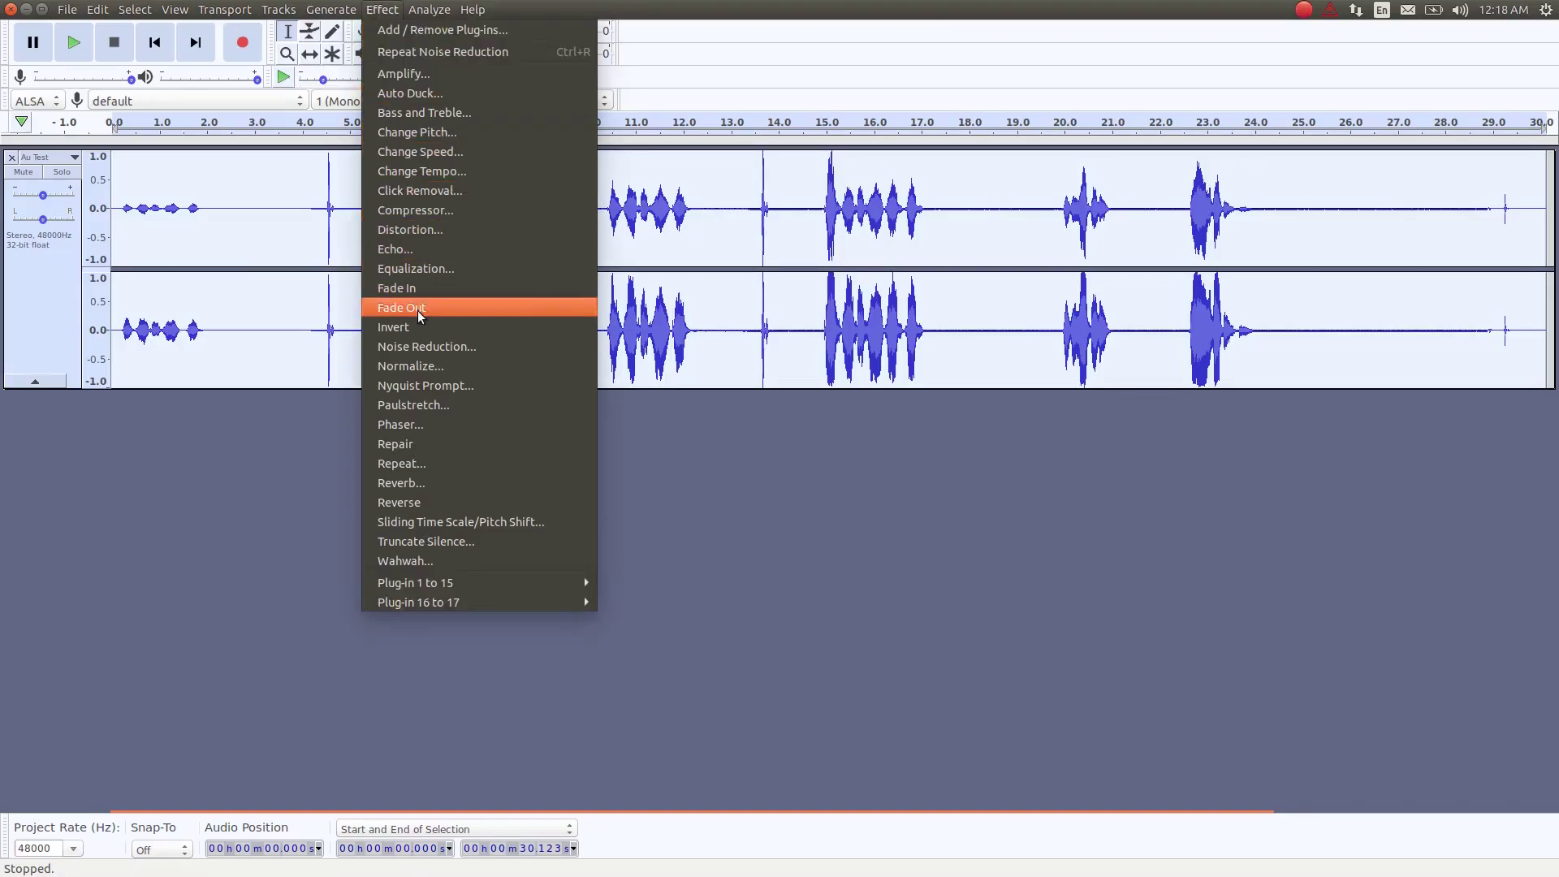
click(429, 349)
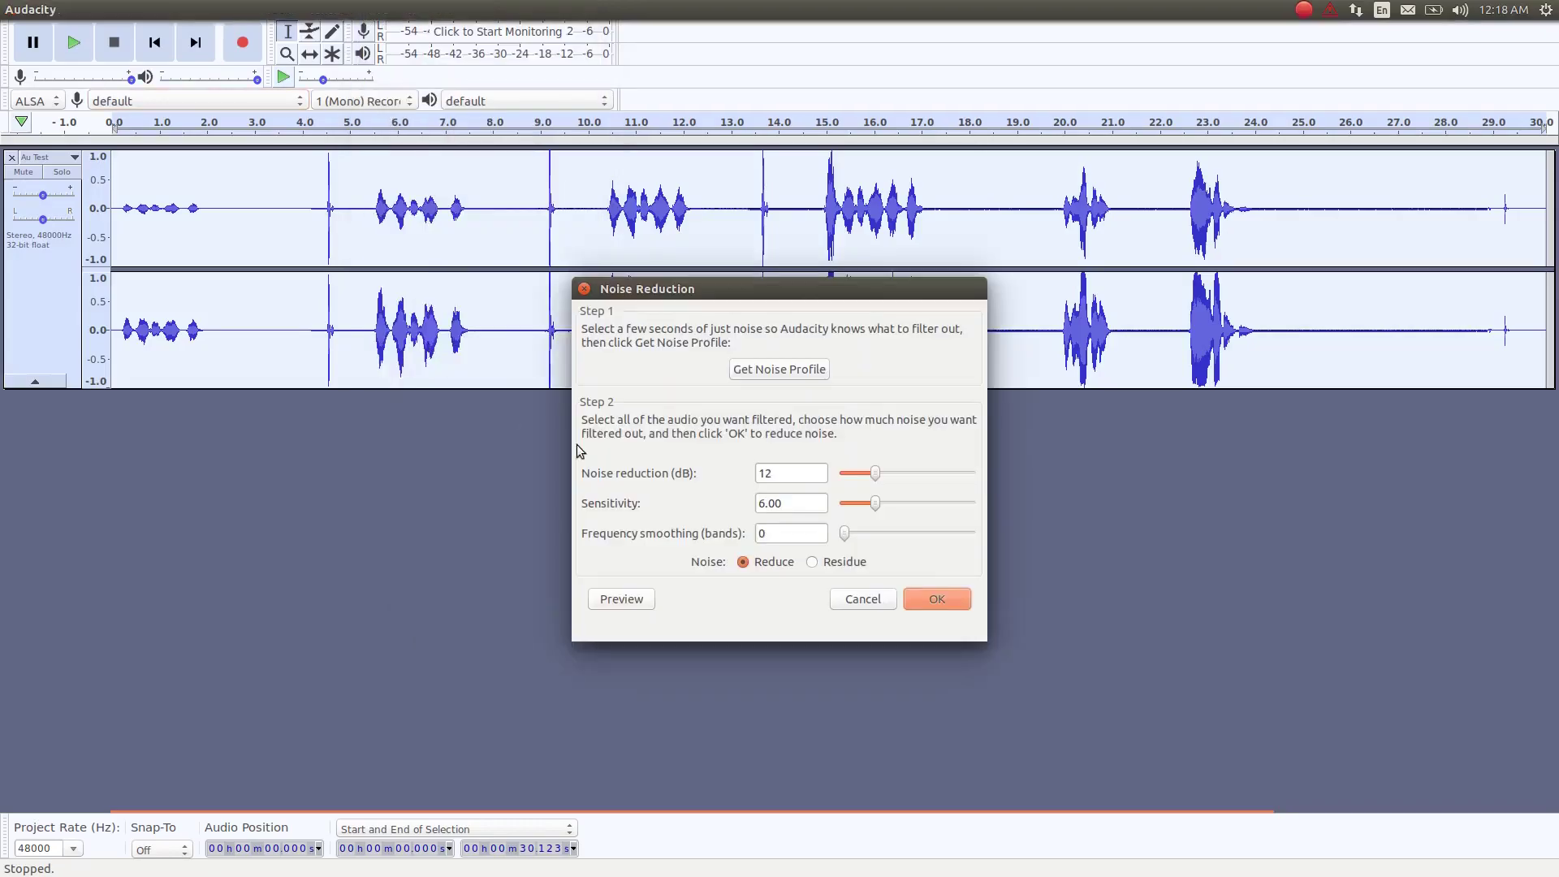
click(937, 601)
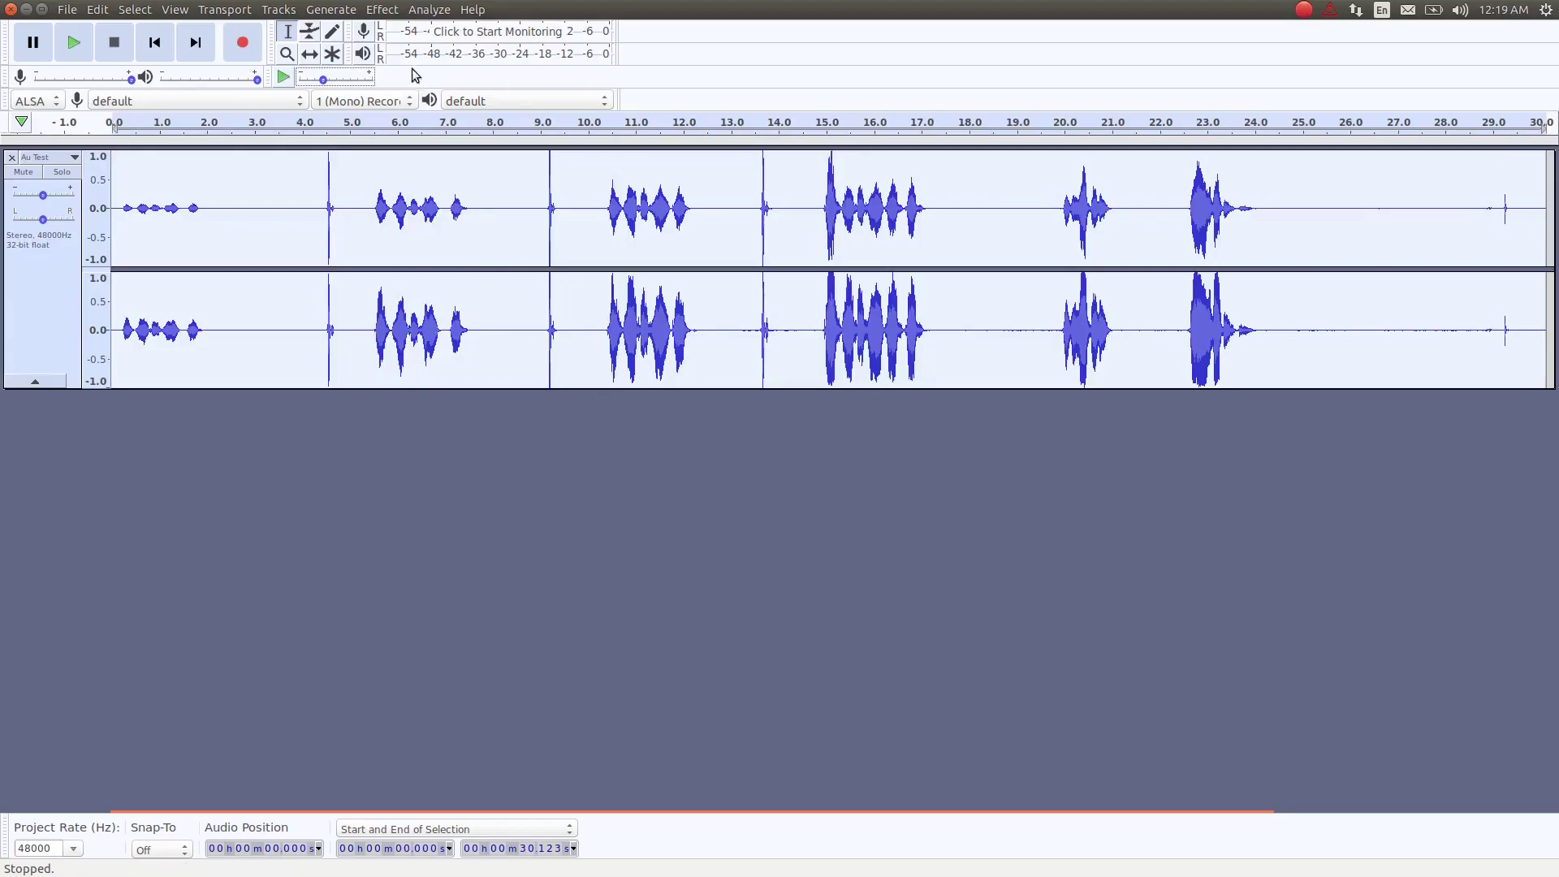
click(383, 10)
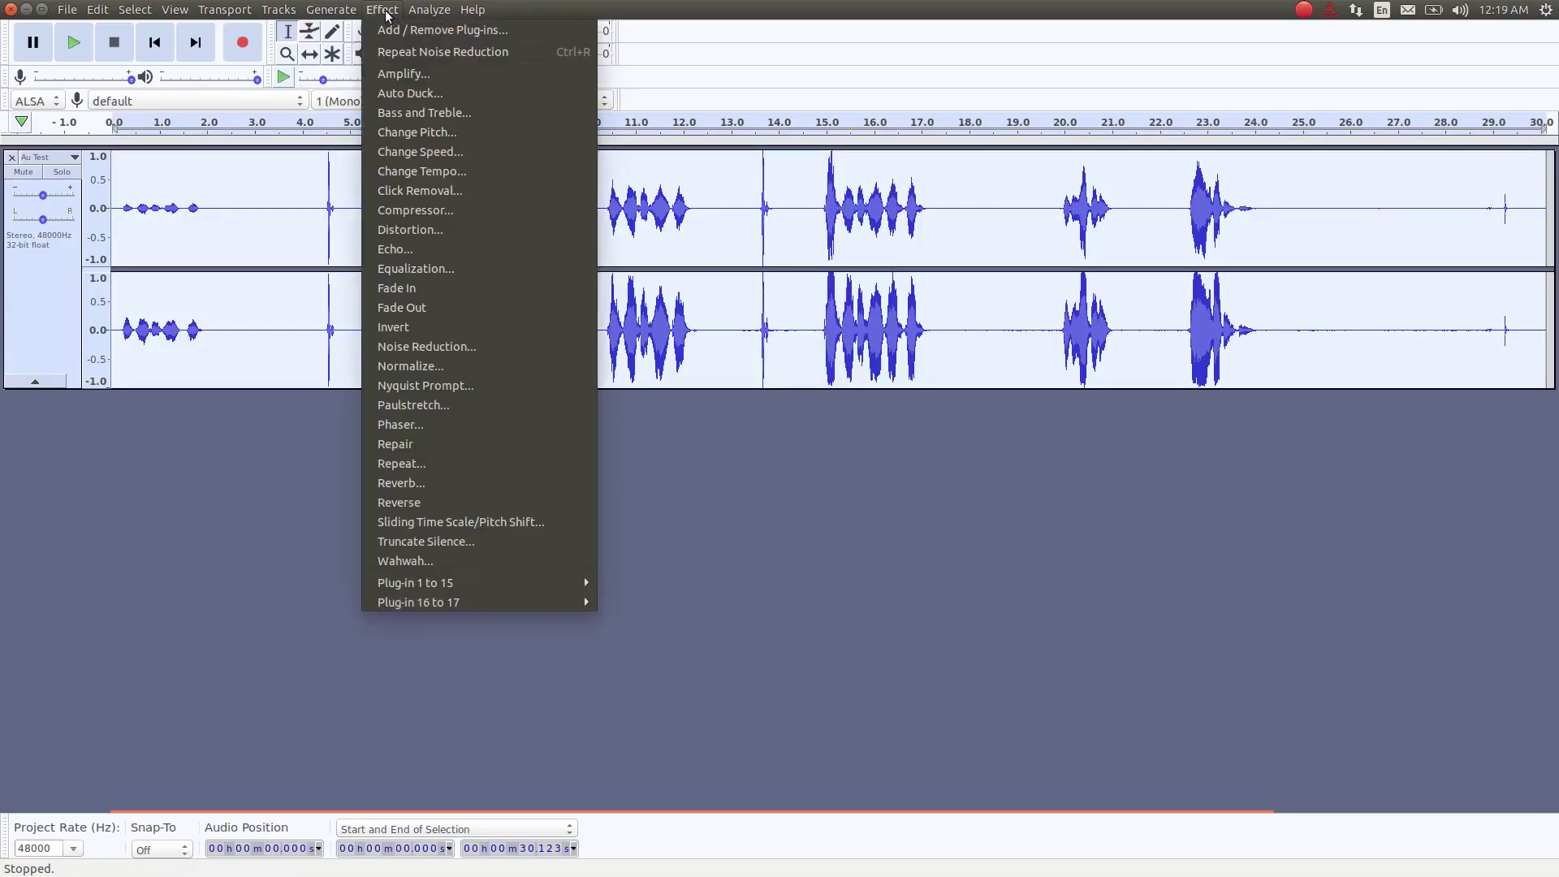
click(433, 348)
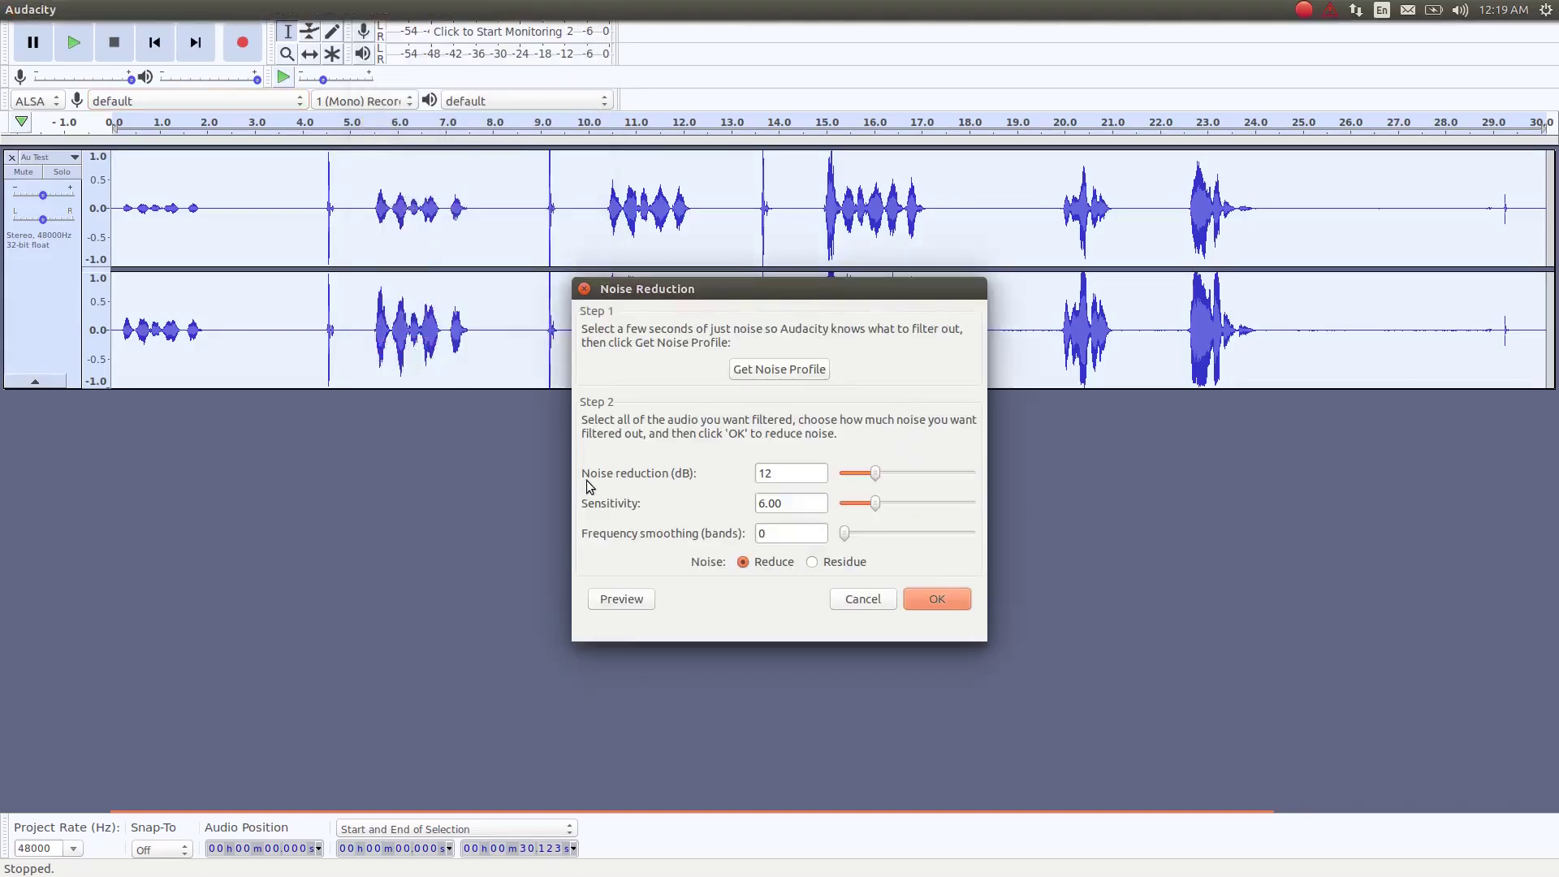
click(932, 602)
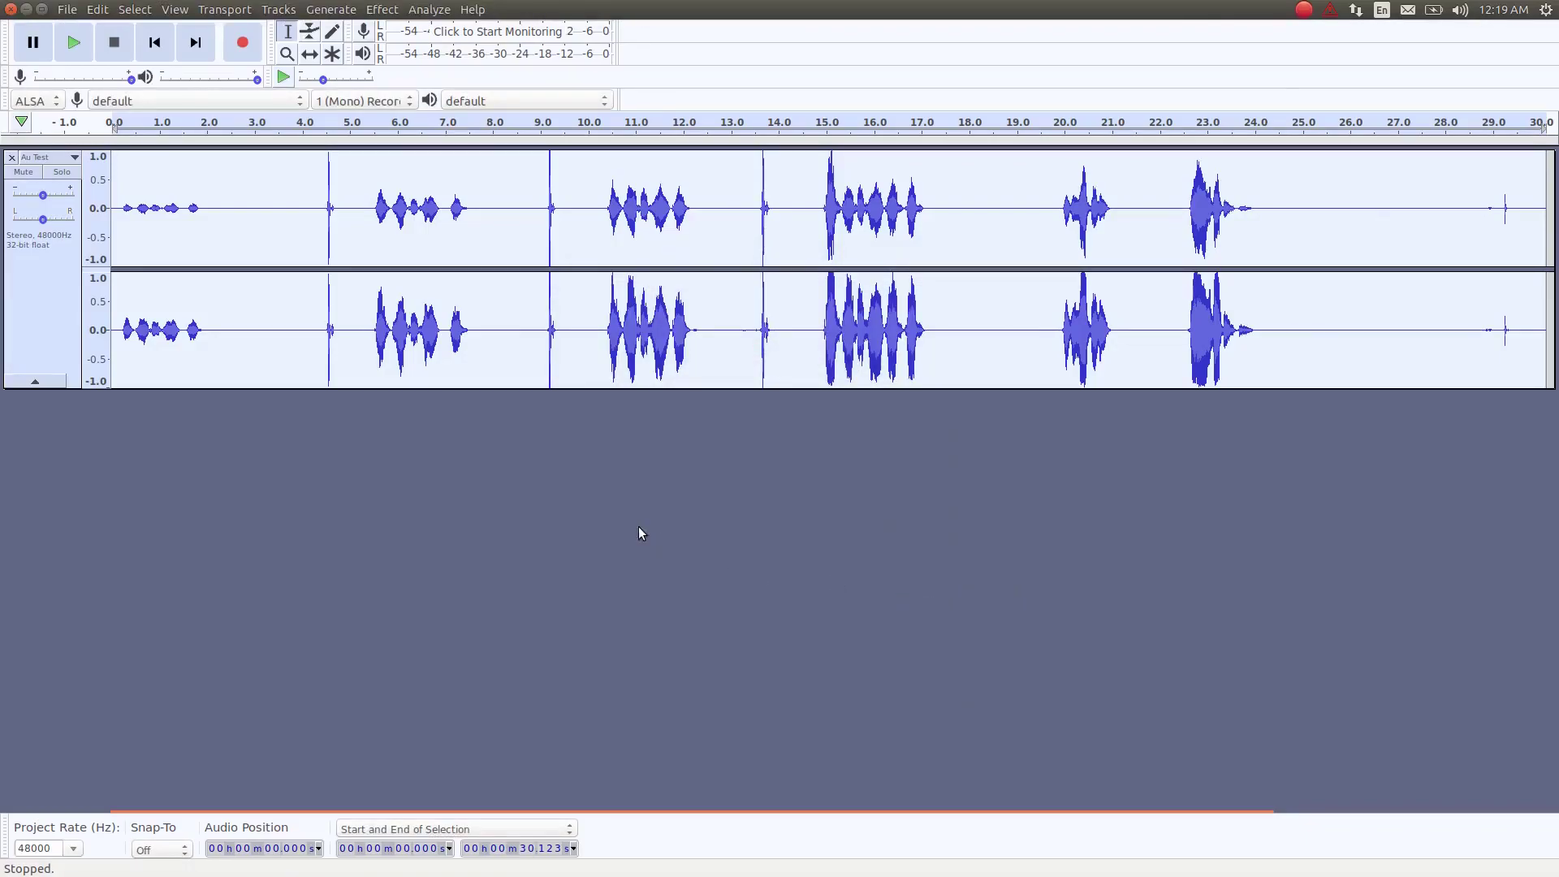
click(73, 50)
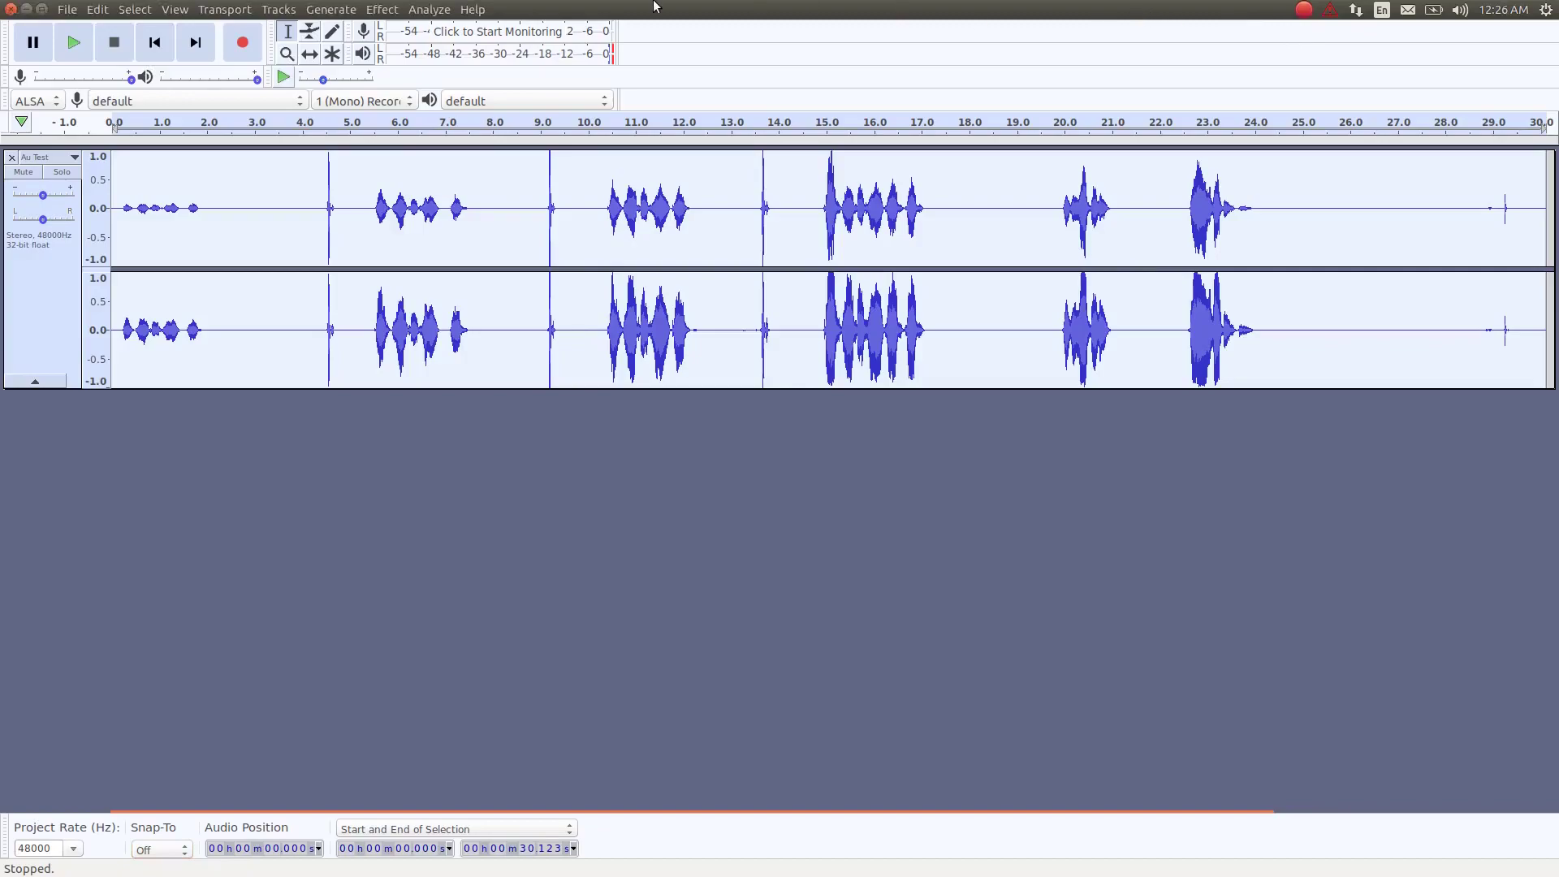
- Export the whole project as Au Test.wav, leaving the metadata tags blank
click(68, 12)
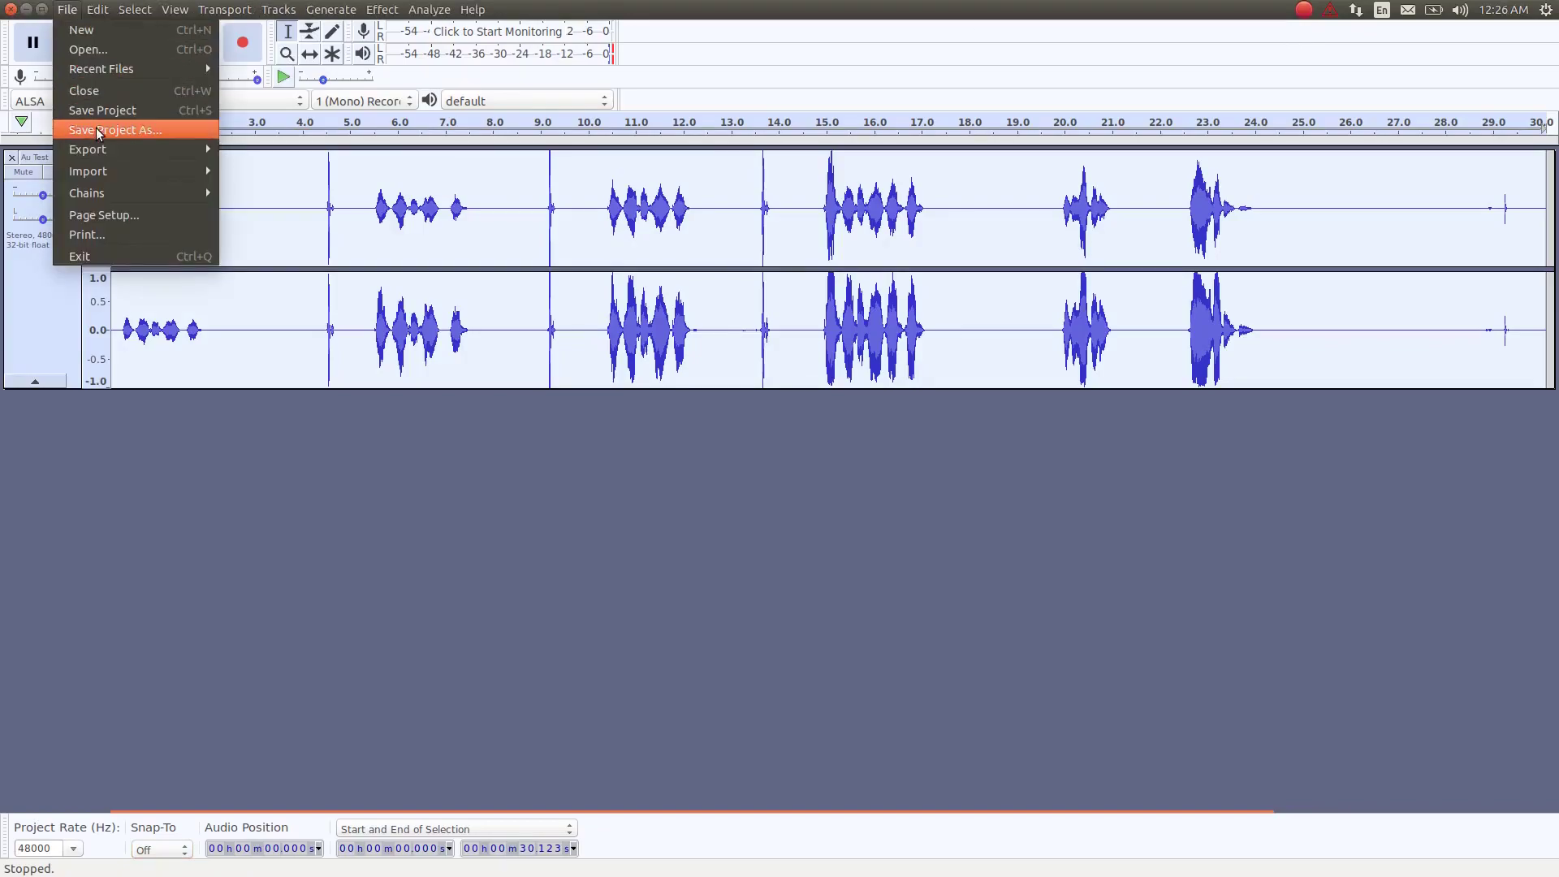
mouse_move(100, 151)
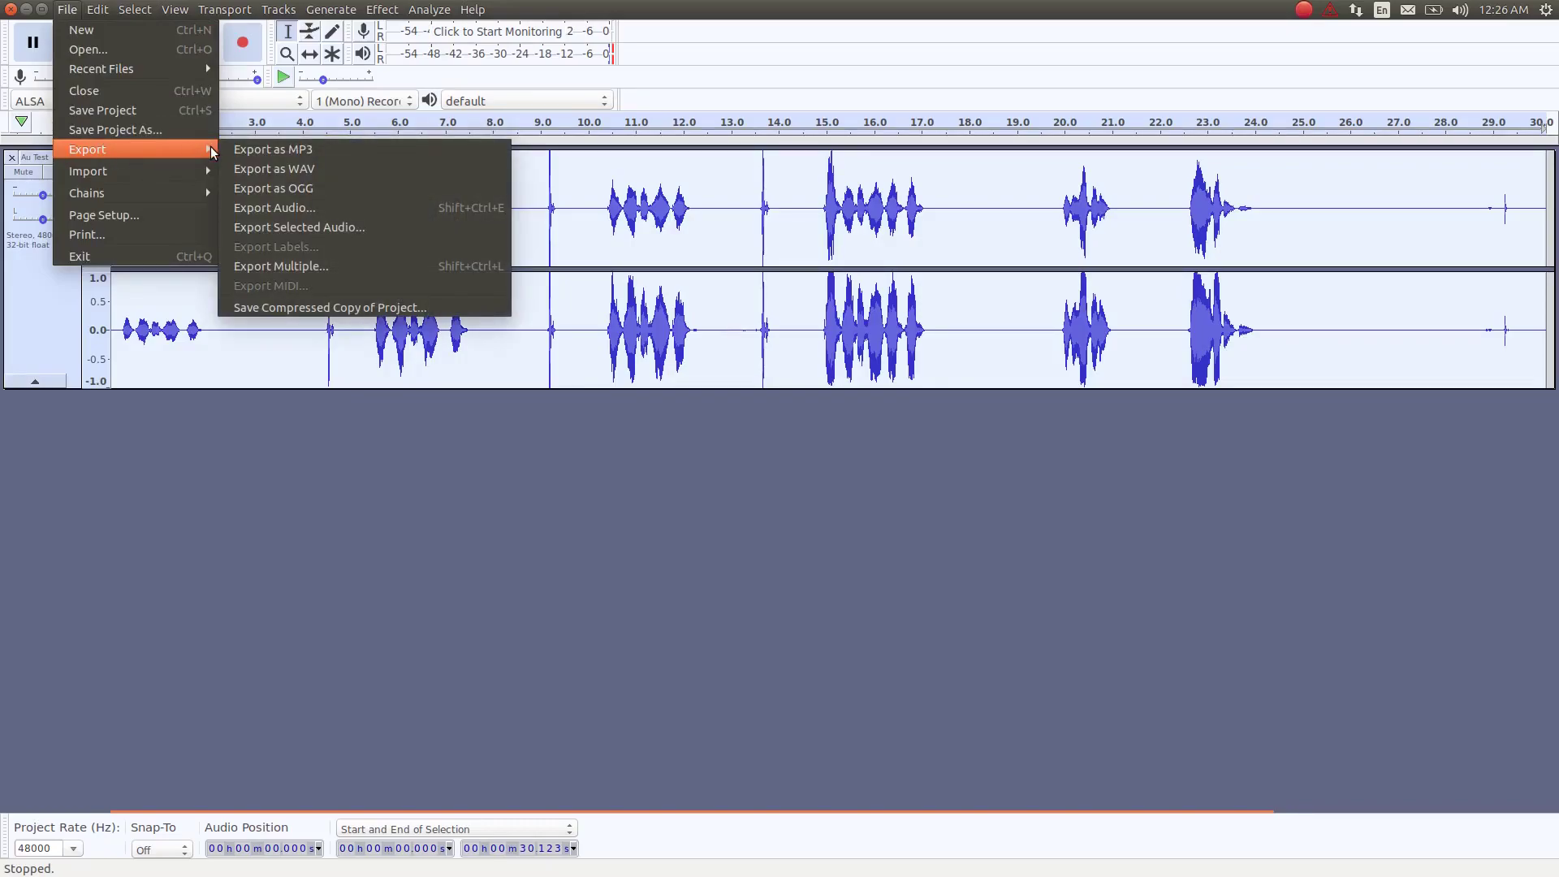
click(263, 168)
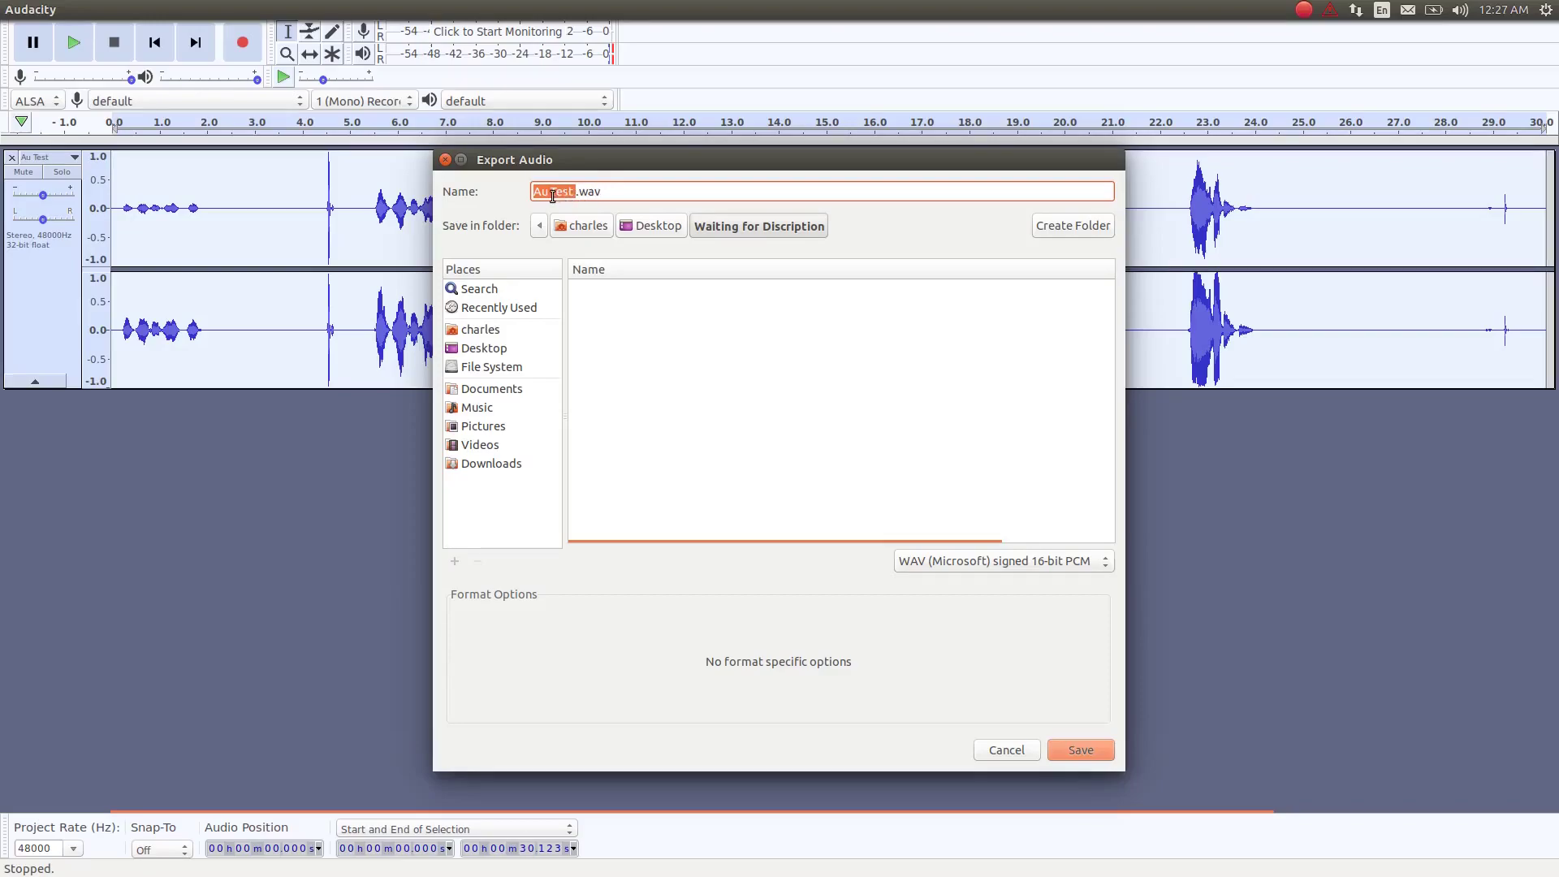
click(1081, 749)
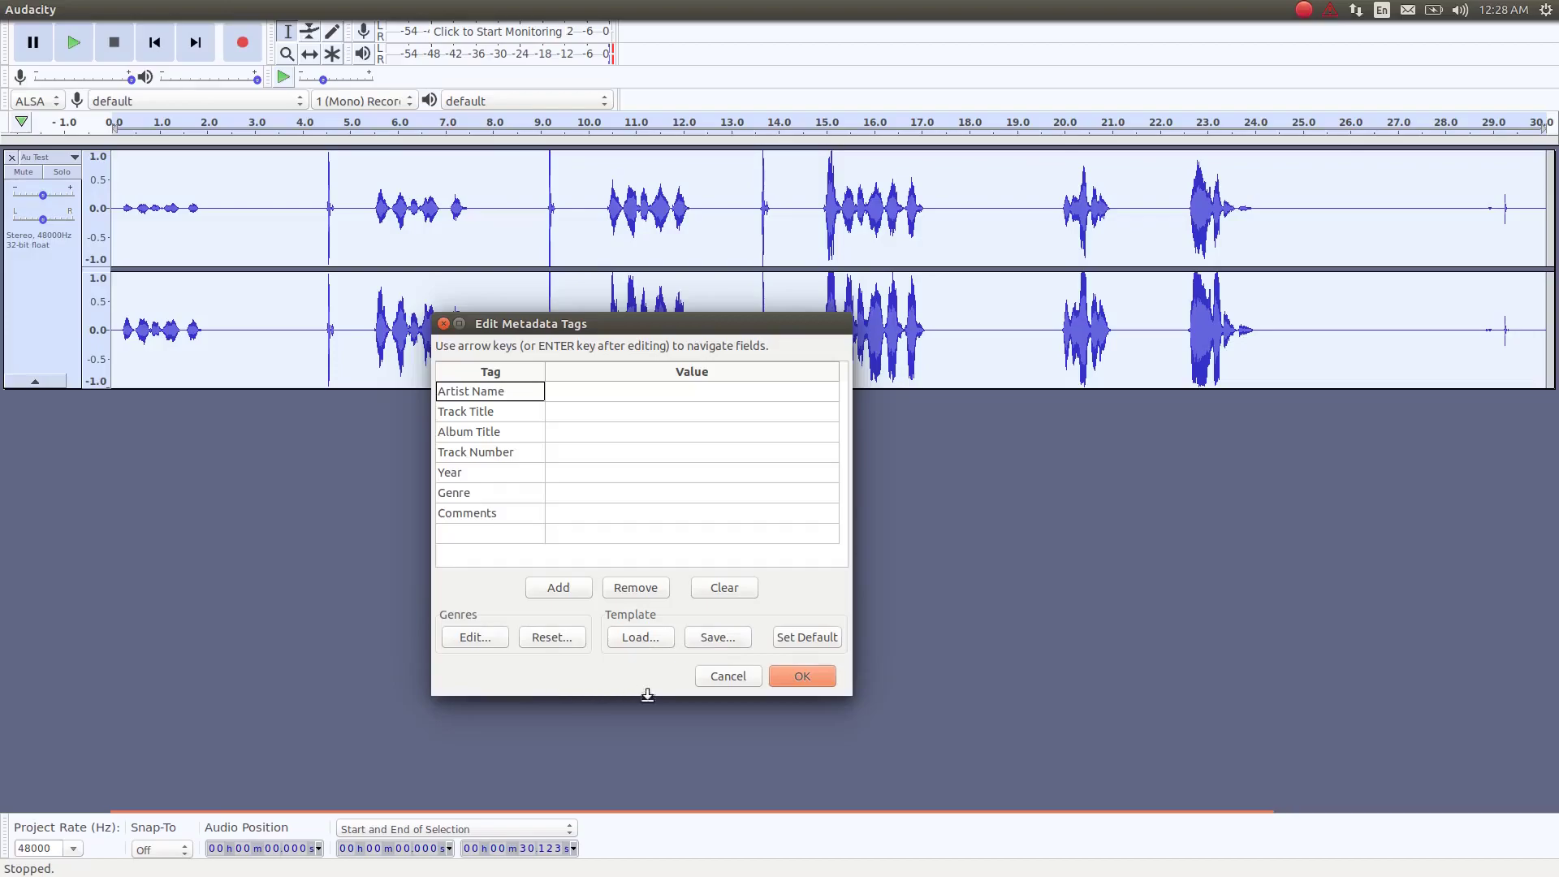
click(811, 679)
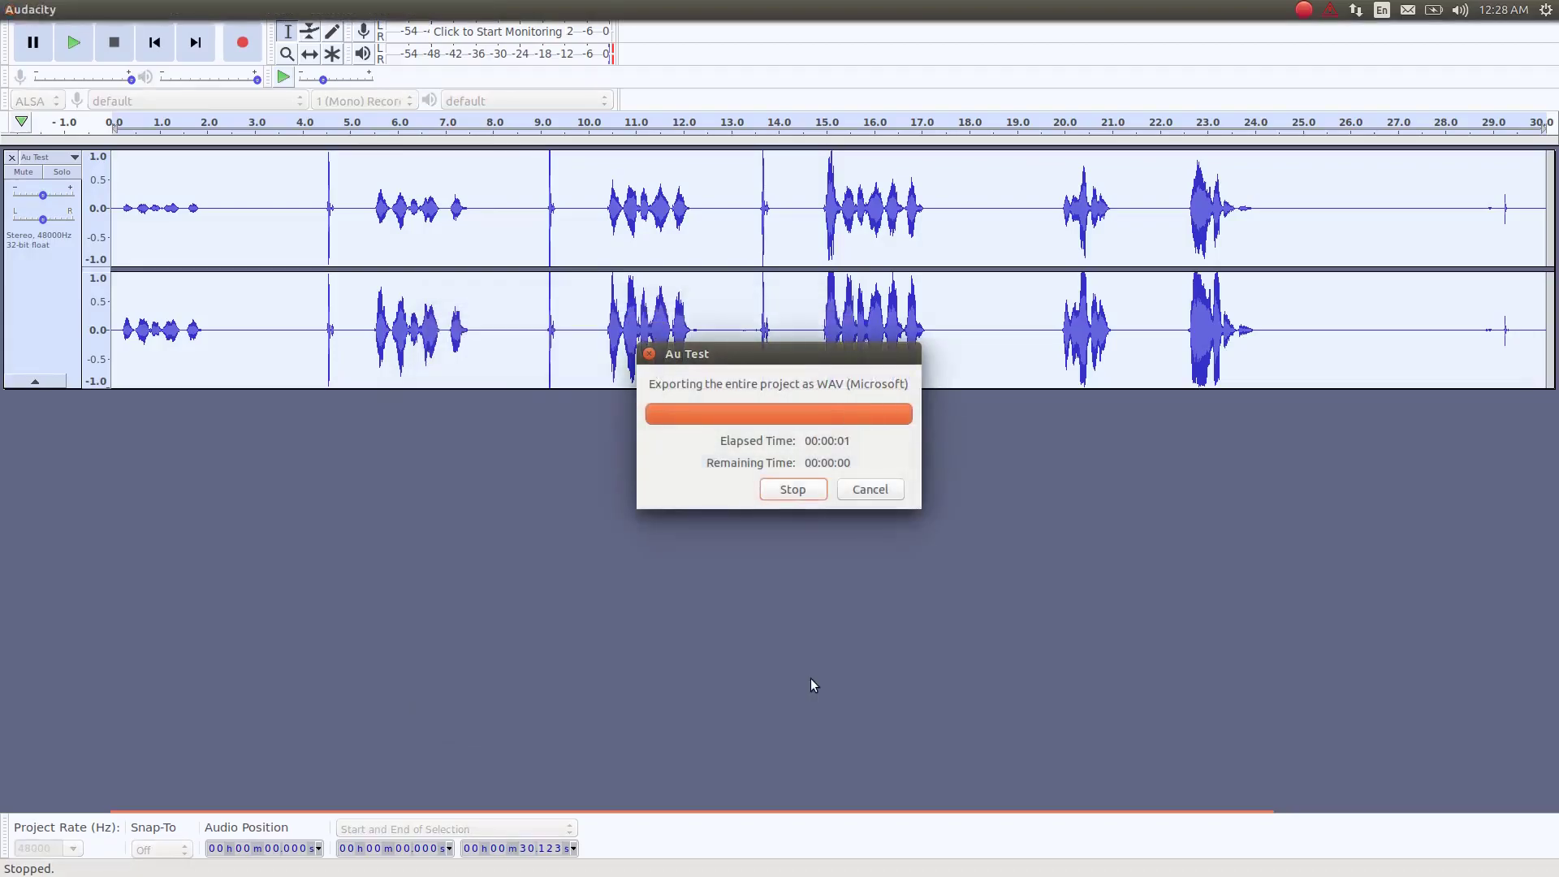